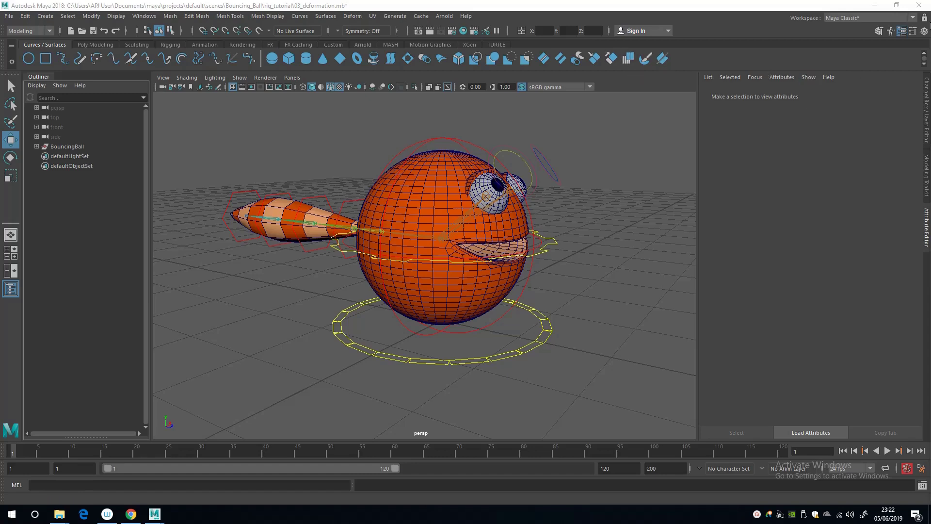
Show the Channel Box and expand the BouncingBall and controls groups in the Outliner, checking the Geometry group's contents along the way
click(924, 30)
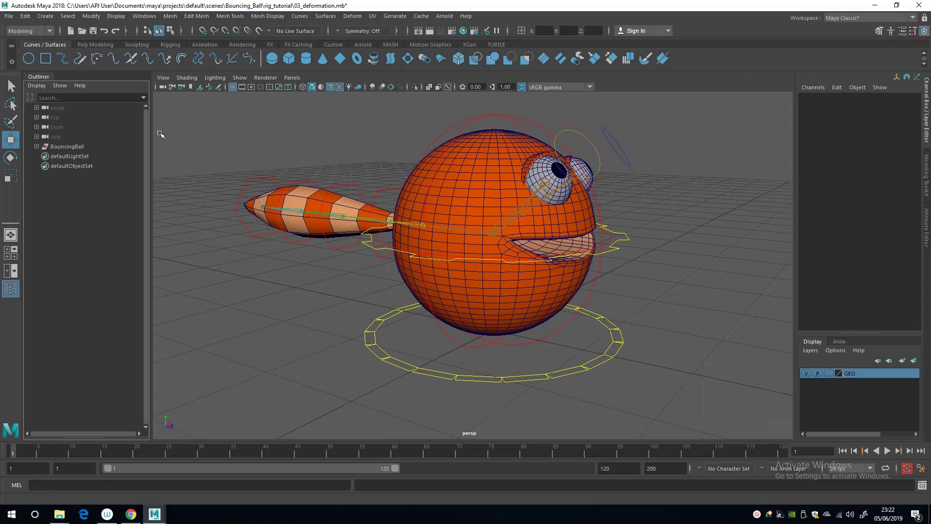
click(36, 146)
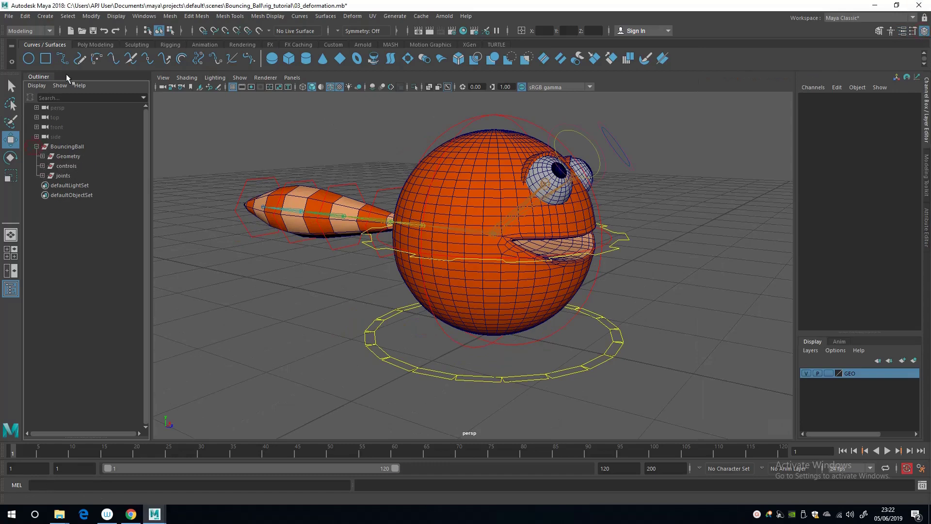
click(42, 156)
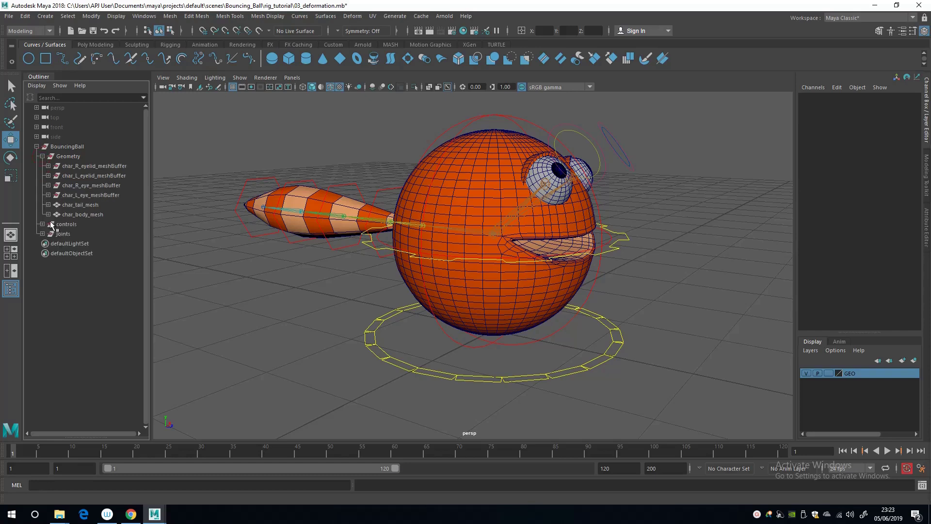
click(42, 157)
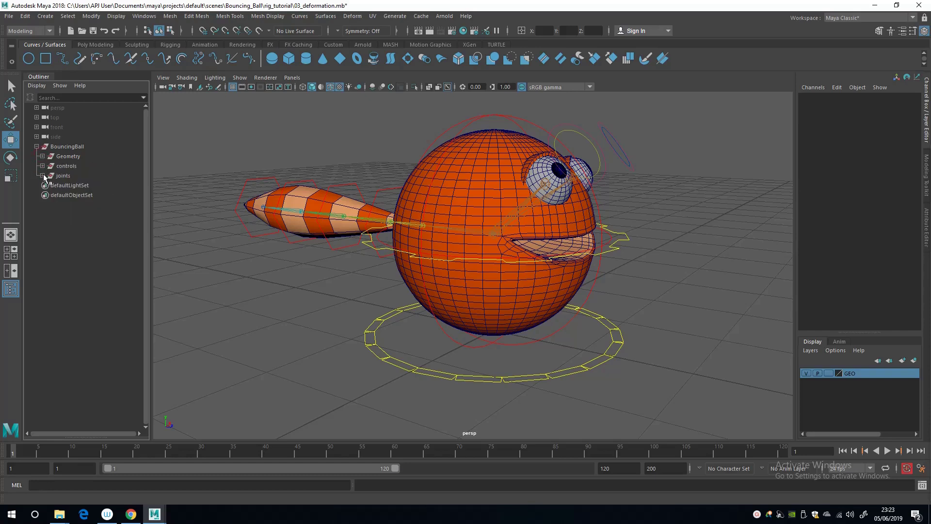
click(42, 166)
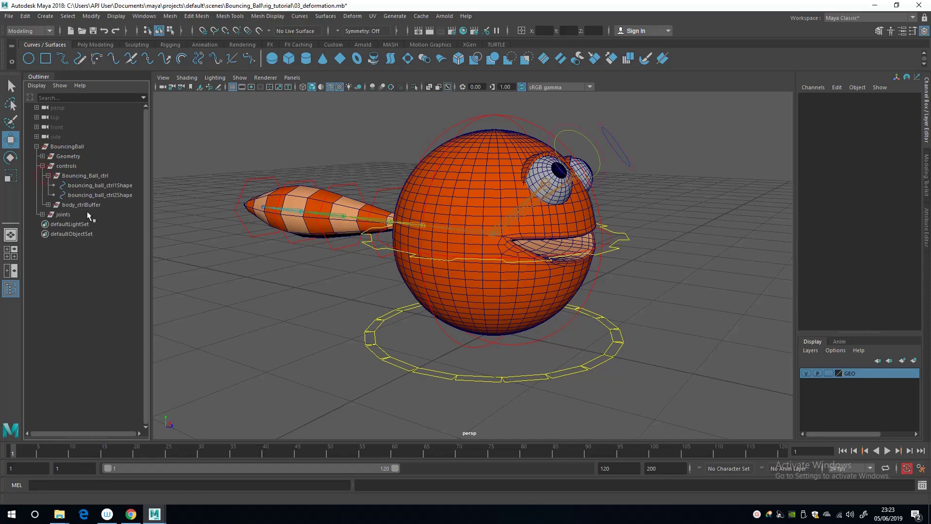
Try moving the Bouncing_Ball_ctrl ground ring, and undo the move
click(74, 177)
key(f)
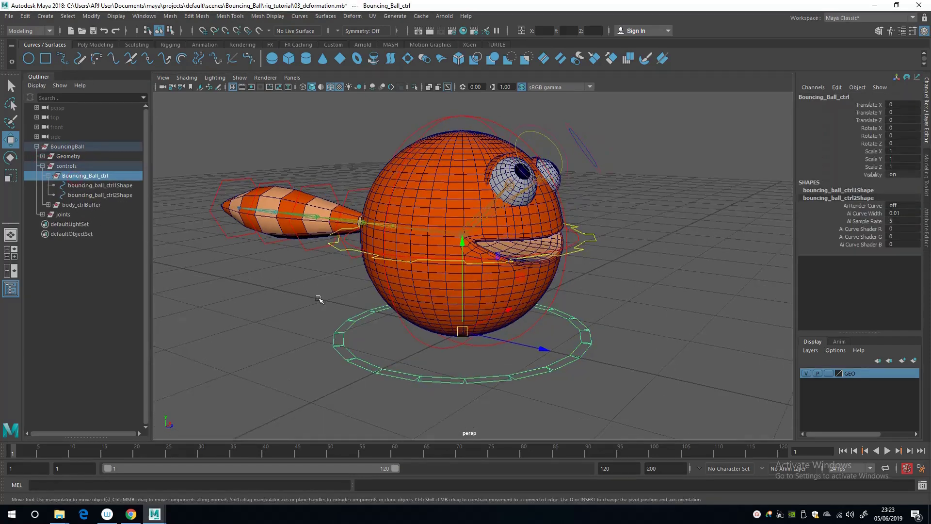
drag(470, 326, 421, 317)
key(ctrl+z)
key(q)
Try a move of body_ctrlBuffer, undo it, and parent body_ctrlBuffer under Bouncing_Ball_ctrl
click(82, 205)
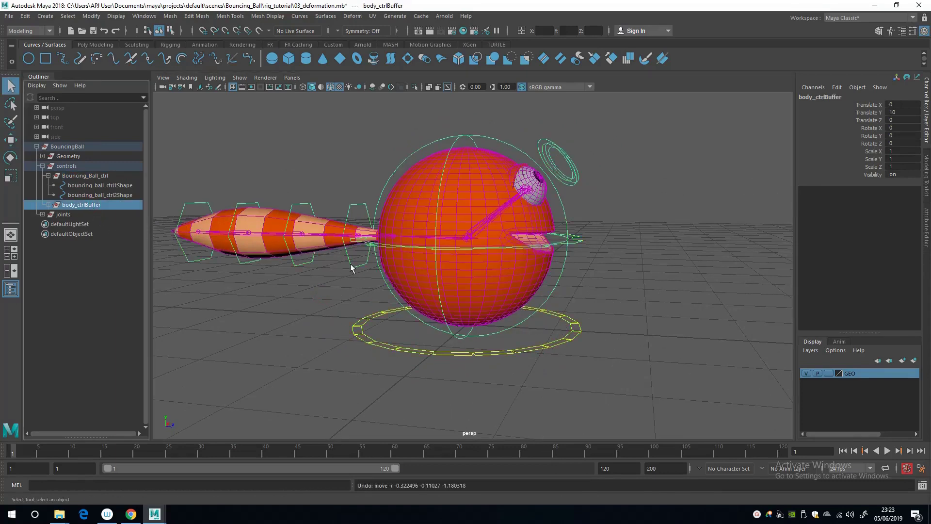
key(w)
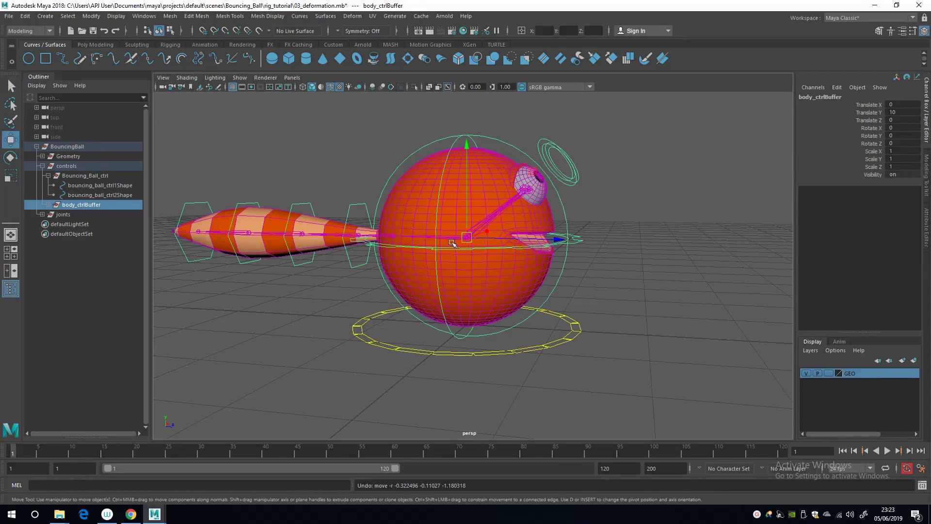
drag(459, 241, 468, 244)
key(ctrl+z)
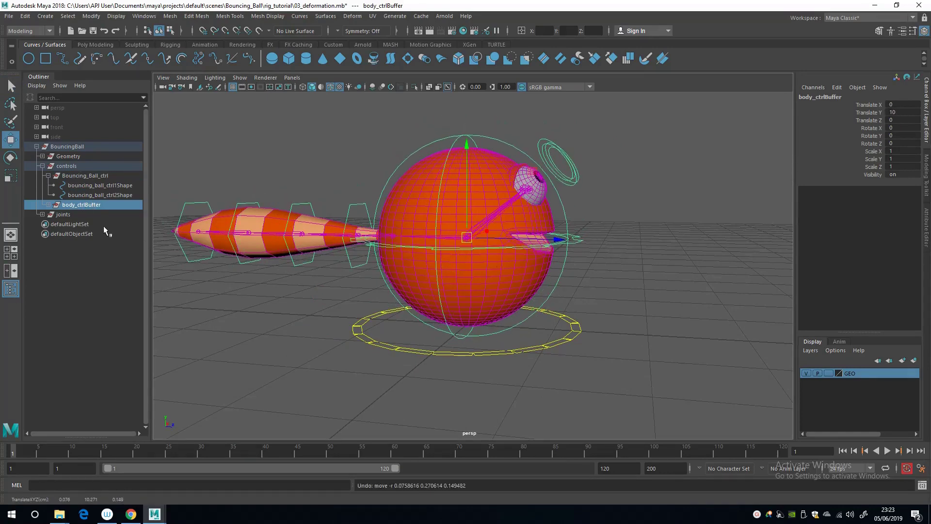
ctrl+click(95, 175)
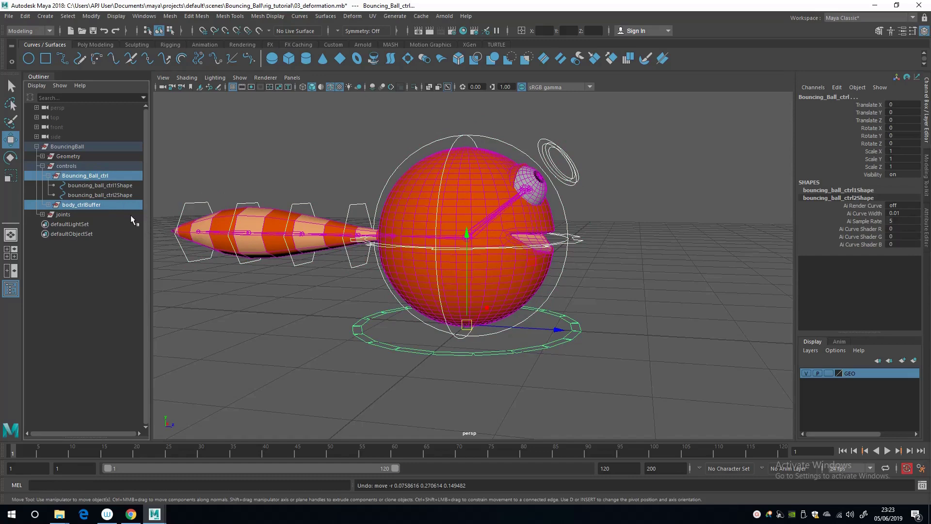
key(p)
Test the parenting by moving Bouncing_Ball_ctrl freely in the viewport, undoing each move
click(549, 326)
key(e)
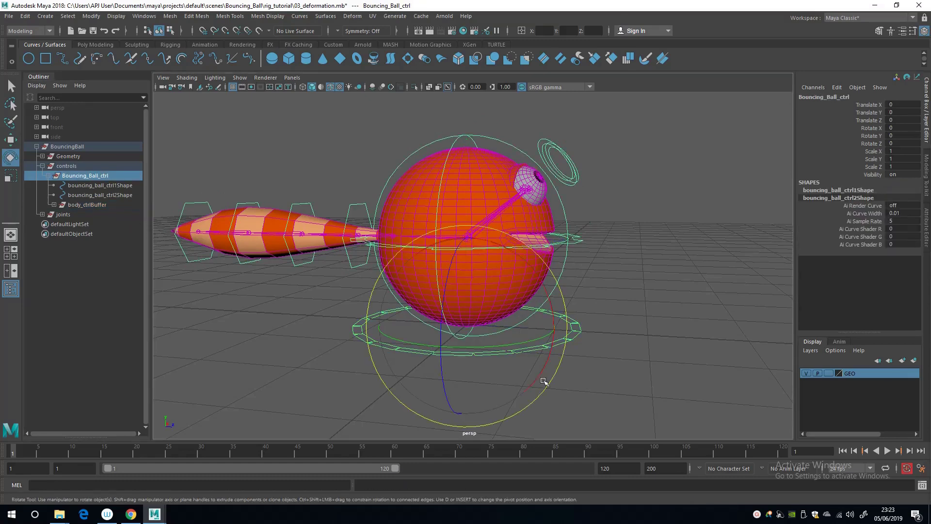
key(w)
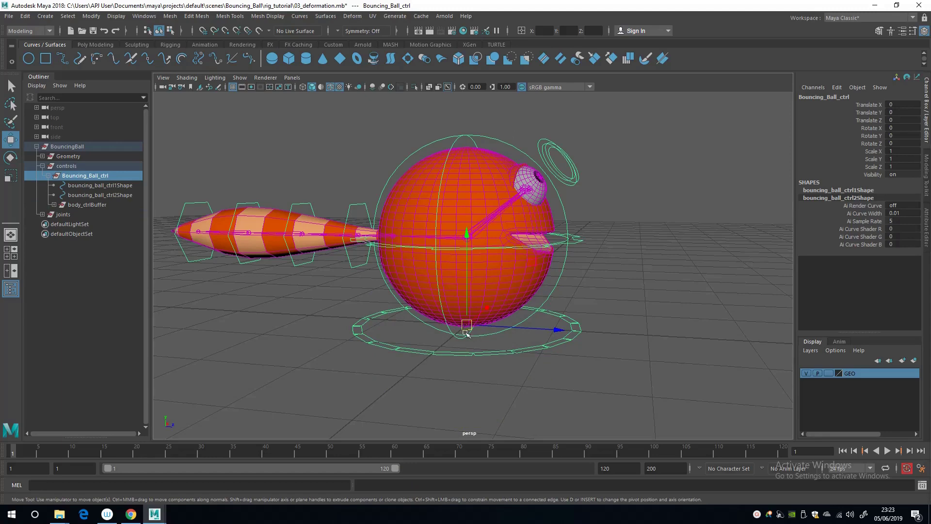
drag(466, 333, 633, 297)
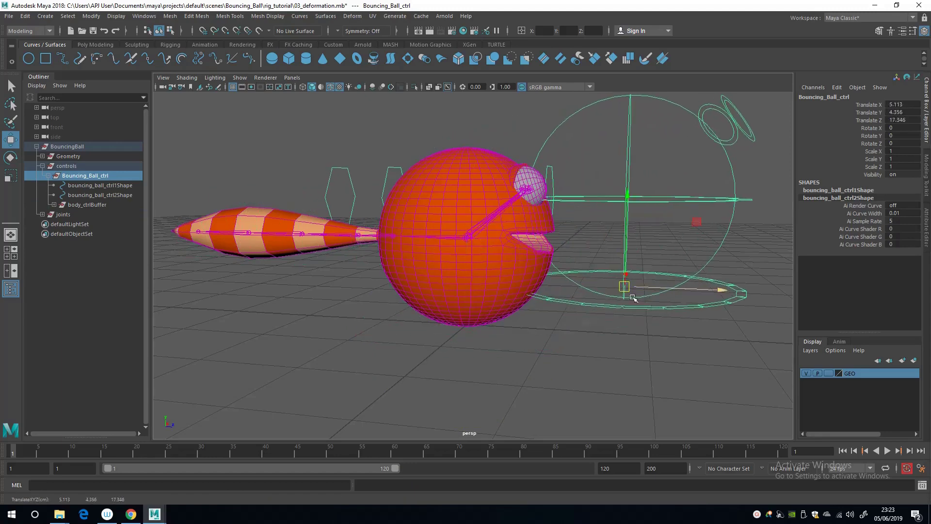
key(ctrl+z)
alt+drag(562, 281, 561, 313)
drag(466, 327, 565, 294)
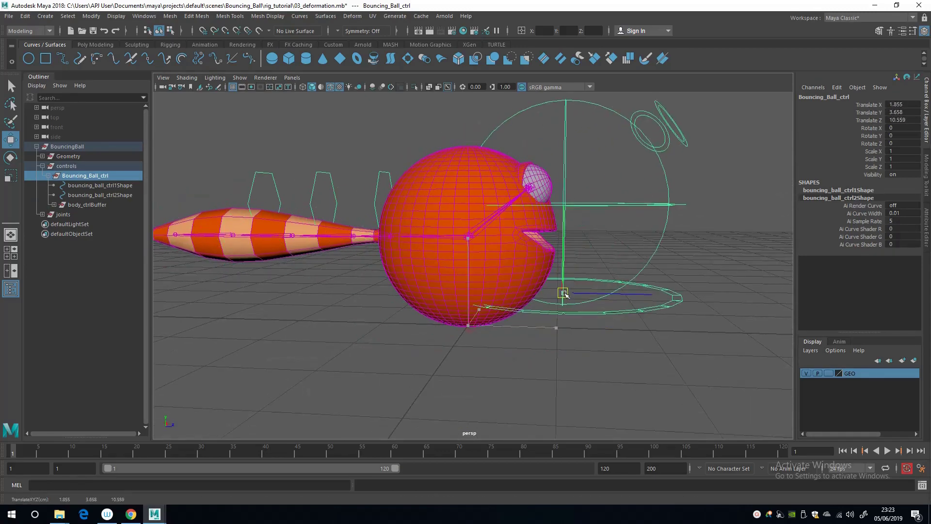
key(ctrl+z)
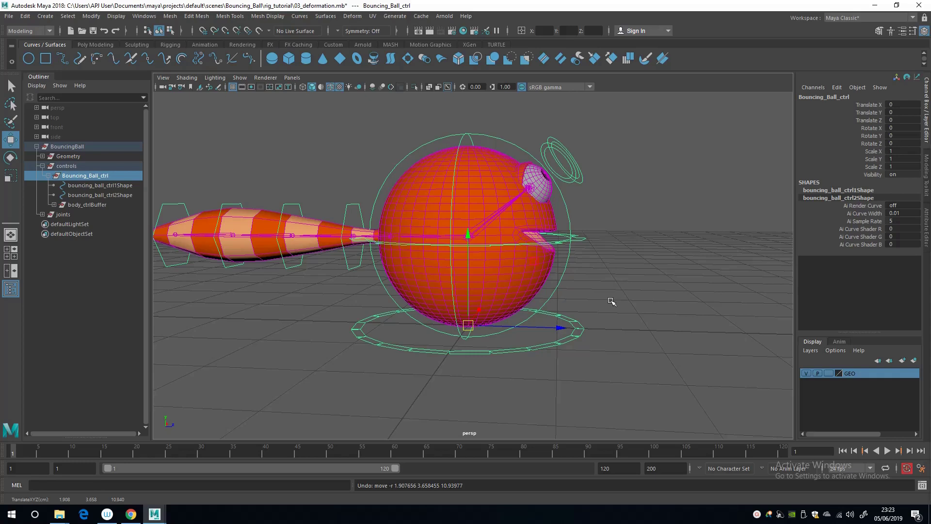
Try moving Bouncing_Ball_ctrl about 6.3 units along Z and body_ctrl along Z, and undo both moves
drag(546, 328, 607, 344)
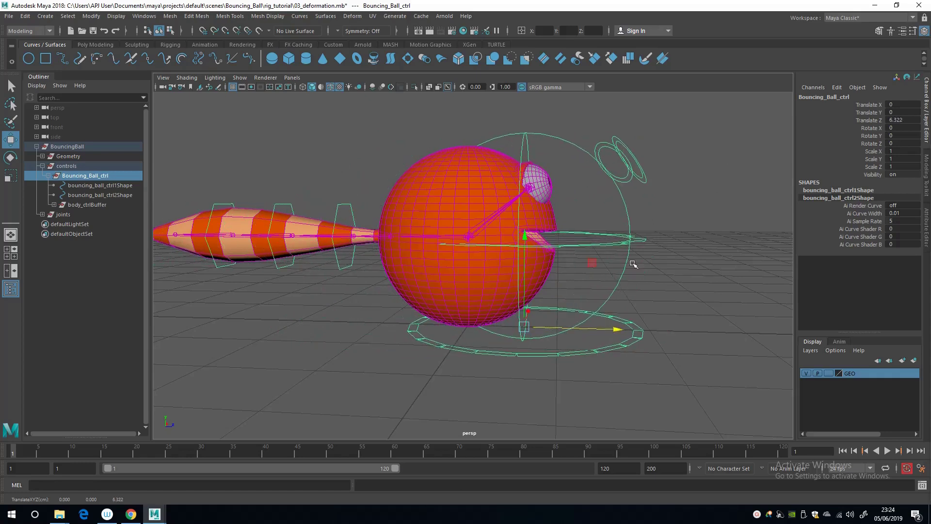
click(644, 239)
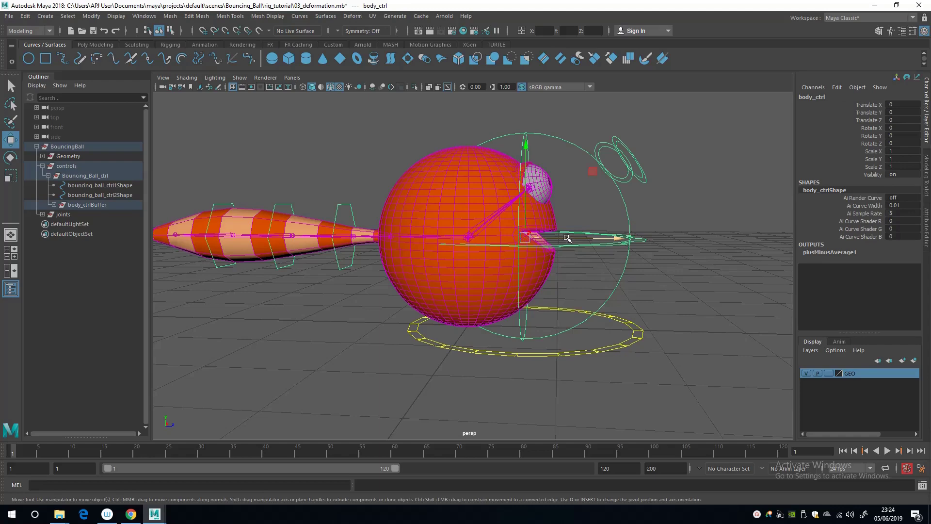
drag(566, 238, 521, 248)
key(ctrl+z)
key(ctrl+z)
key(ctrl+z)
key(ctrl+z)
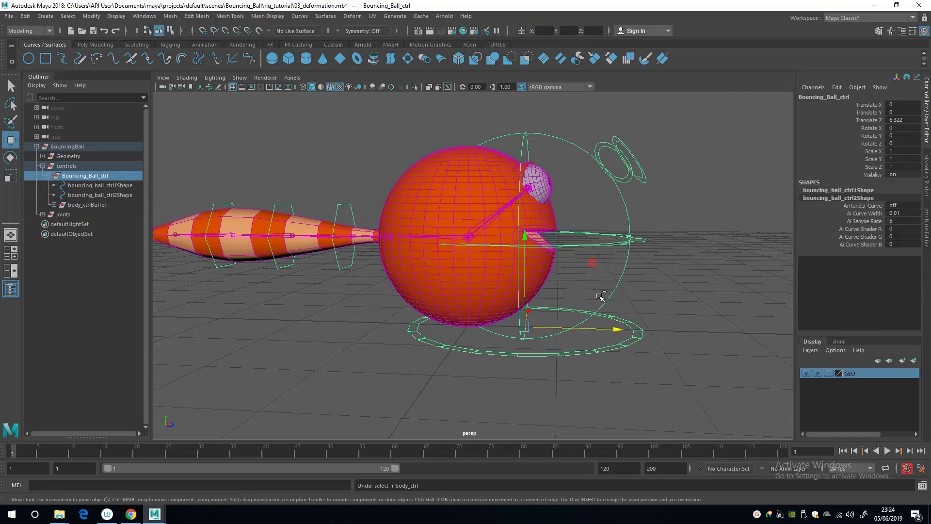
key(ctrl+z)
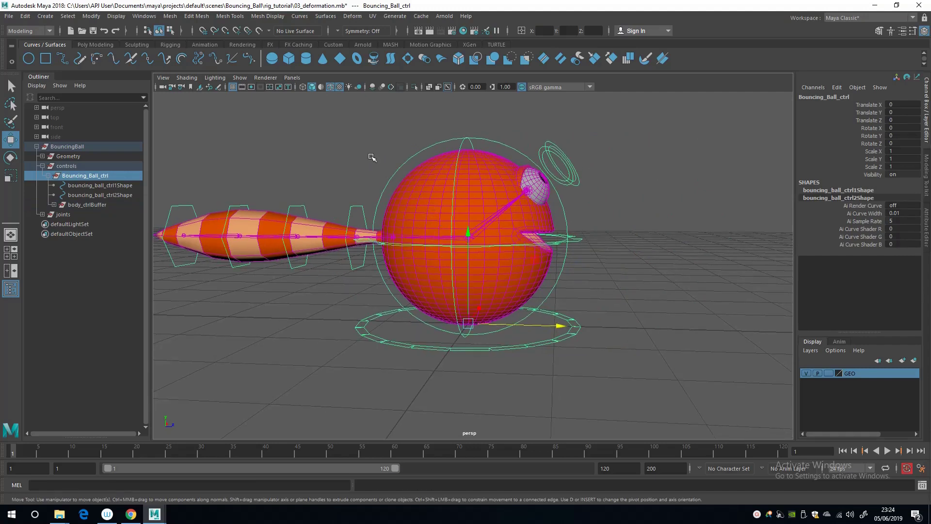
Clear the selection and open the Node Editor, positioned so the ball's controls remain accessible
click(288, 150)
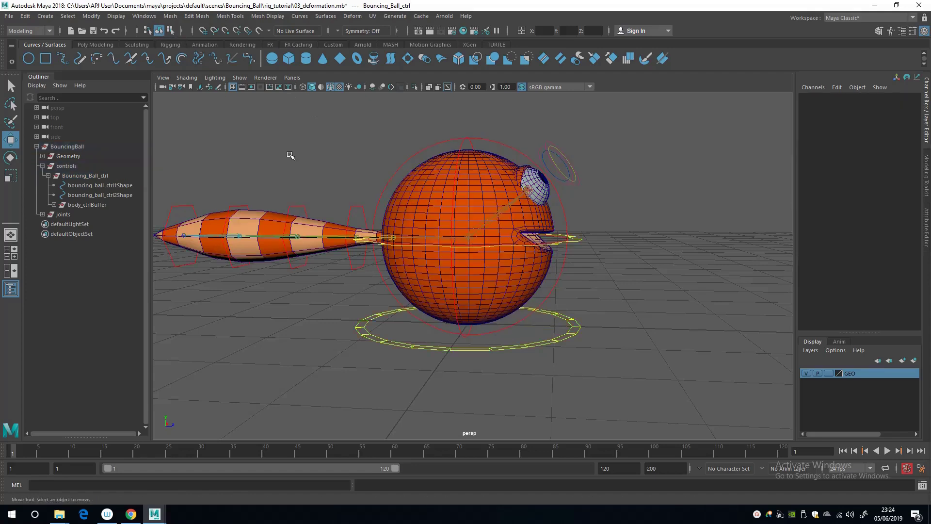
alt+drag(287, 146, 264, 131)
click(170, 16)
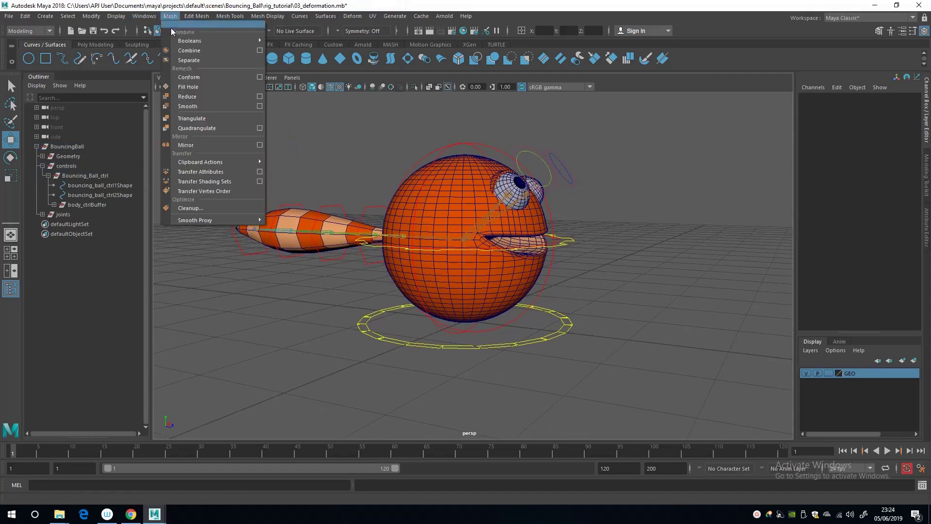
mouse_move(144, 16)
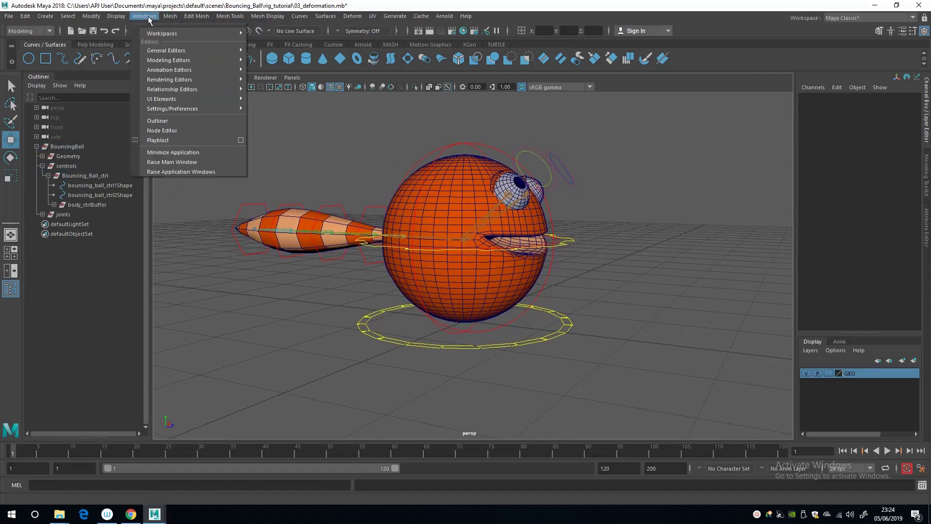
click(182, 130)
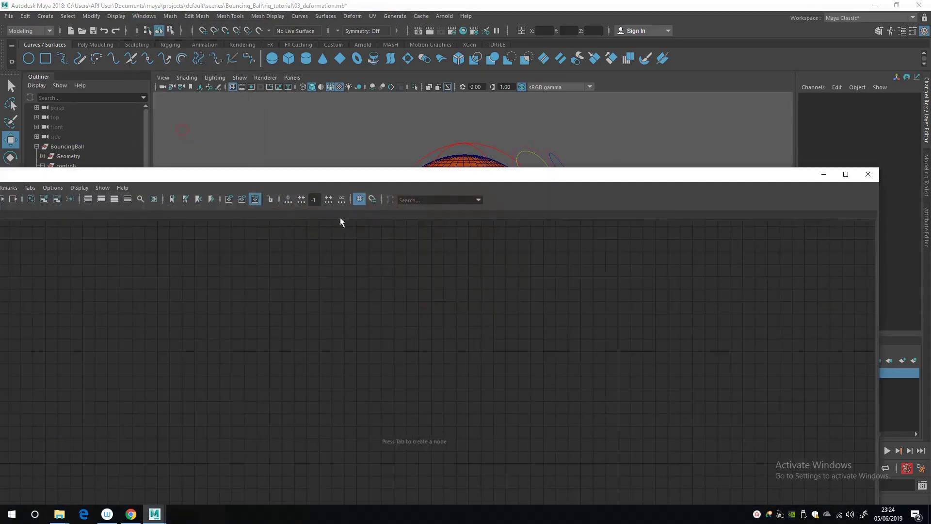
drag(294, 175, 331, 276)
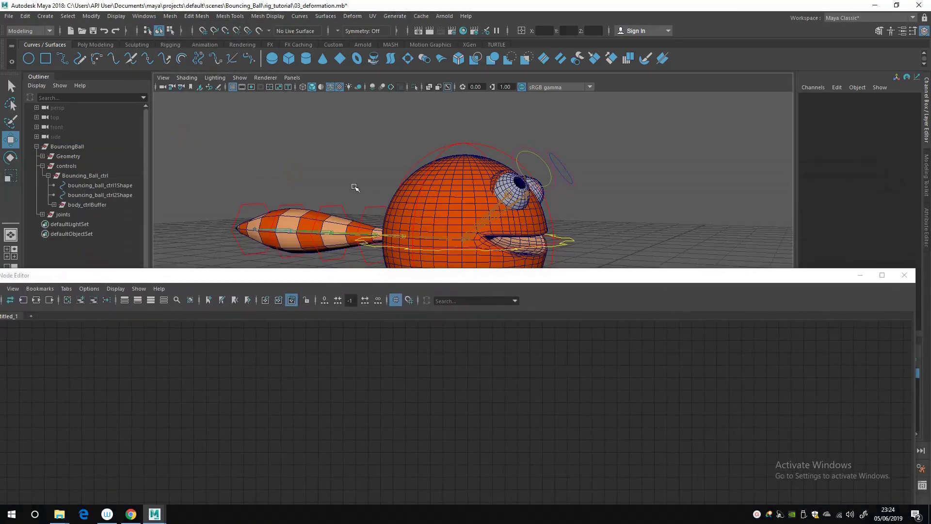
alt+drag(309, 195, 327, 179)
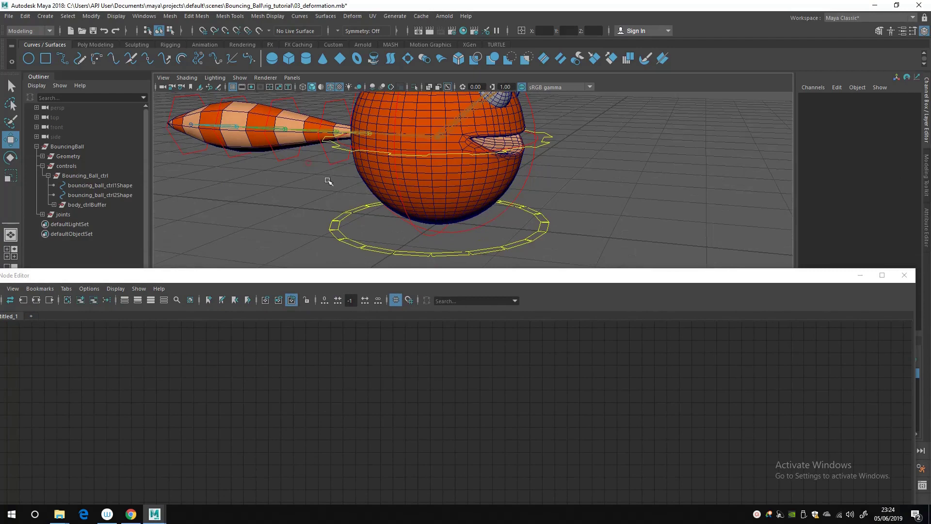
Add the Bouncing_Ball_ctrl and joints nodes to the Node Editor graph and maximize the editor window
click(353, 230)
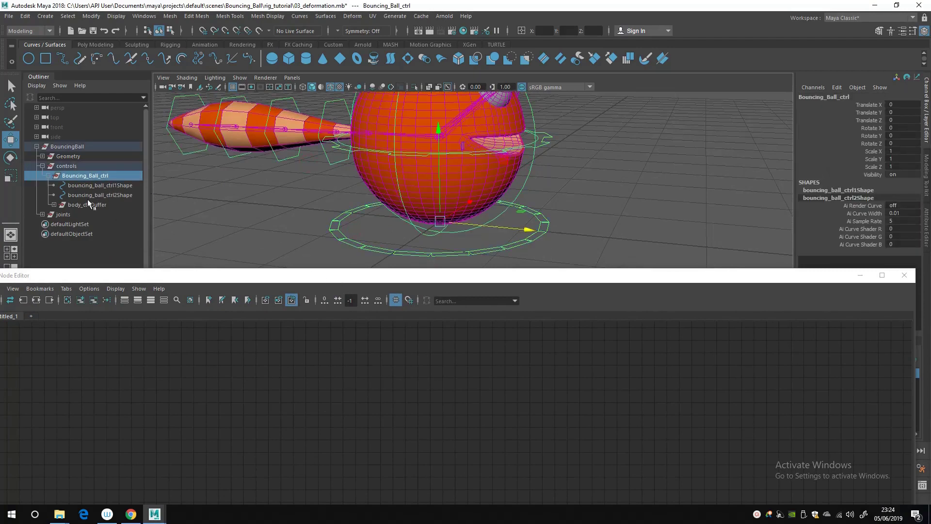
ctrl+click(63, 213)
drag(229, 276, 256, 105)
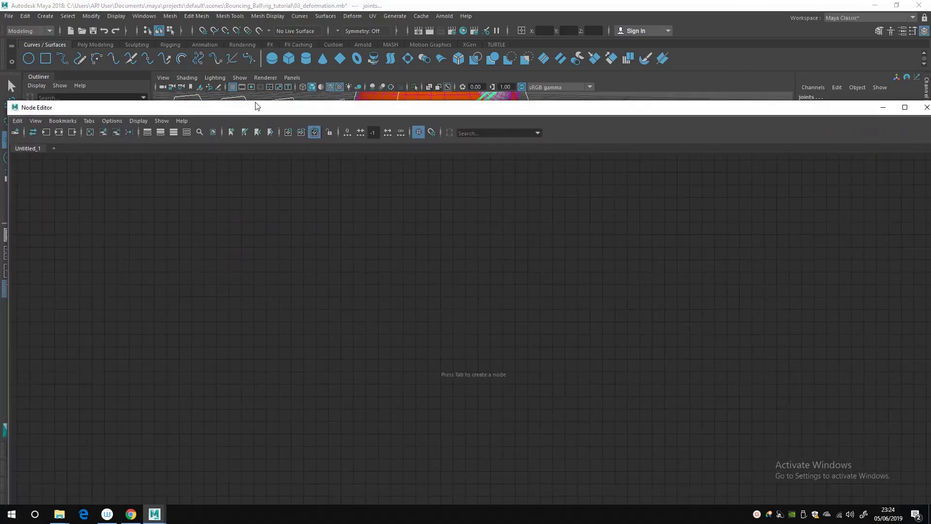
click(107, 127)
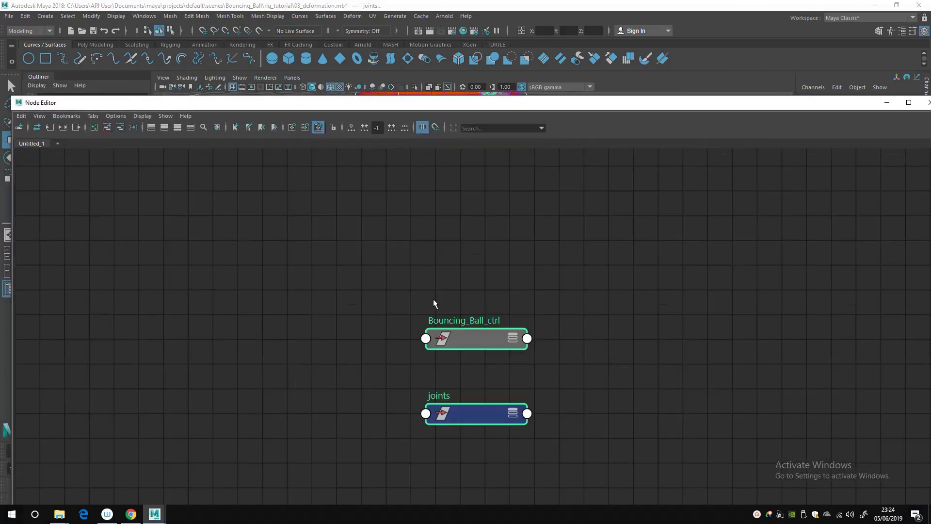
alt+middle_drag(420, 280, 412, 249)
scroll(412, 249, down, 2)
key(super+Up)
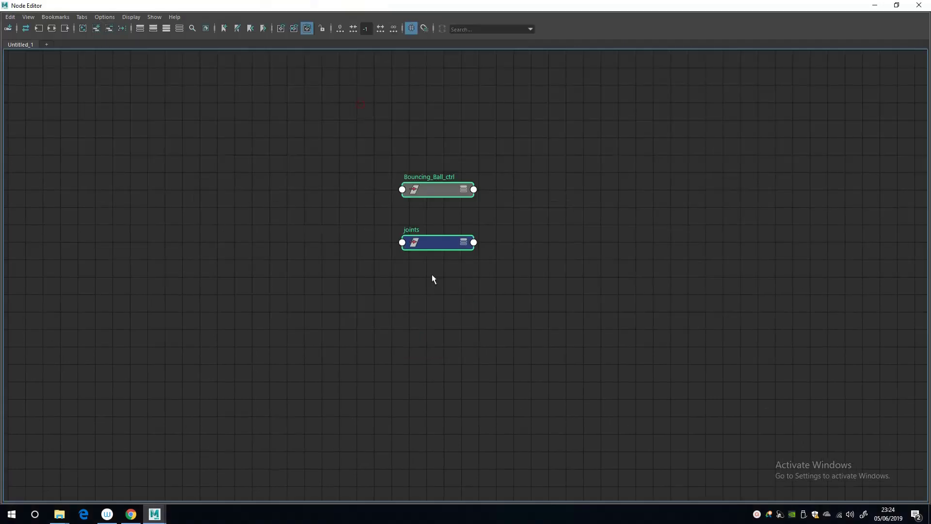
Arrange the Bouncing_Ball_ctrl and joints nodes side by side and expand both to show their full attribute lists
scroll(428, 237, up, 3)
alt+middle_drag(461, 256, 417, 246)
click(418, 245)
drag(442, 209, 267, 228)
drag(443, 265, 467, 218)
click(293, 222)
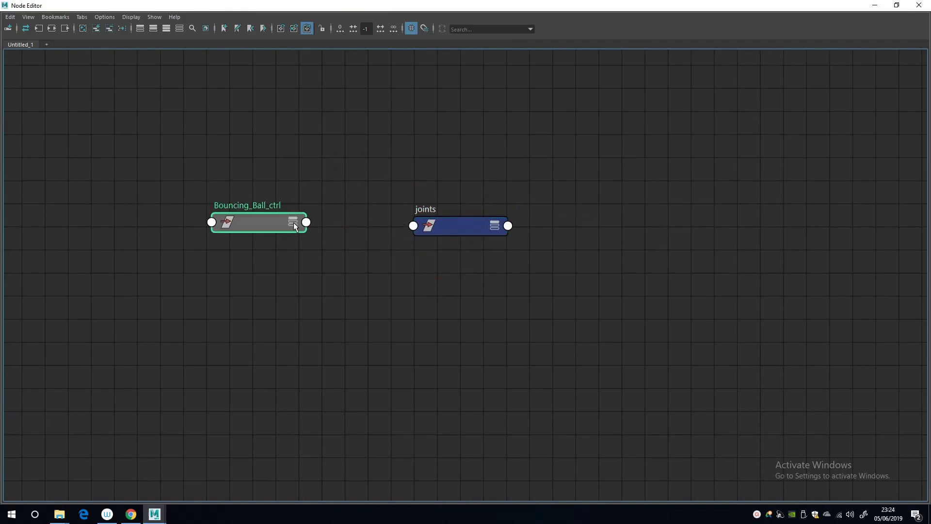
click(293, 222)
click(297, 226)
click(493, 226)
click(493, 226)
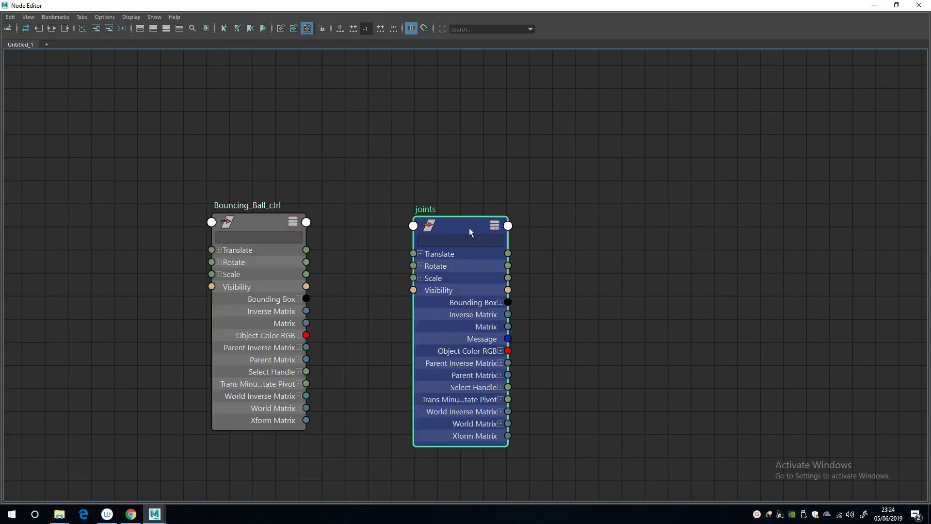
Connect Bouncing_Ball_ctrl's Translate and Rotate outputs to the matching inputs on joints, close the Node Editor, and clear the selection
drag(469, 228, 464, 210)
drag(307, 250, 415, 238)
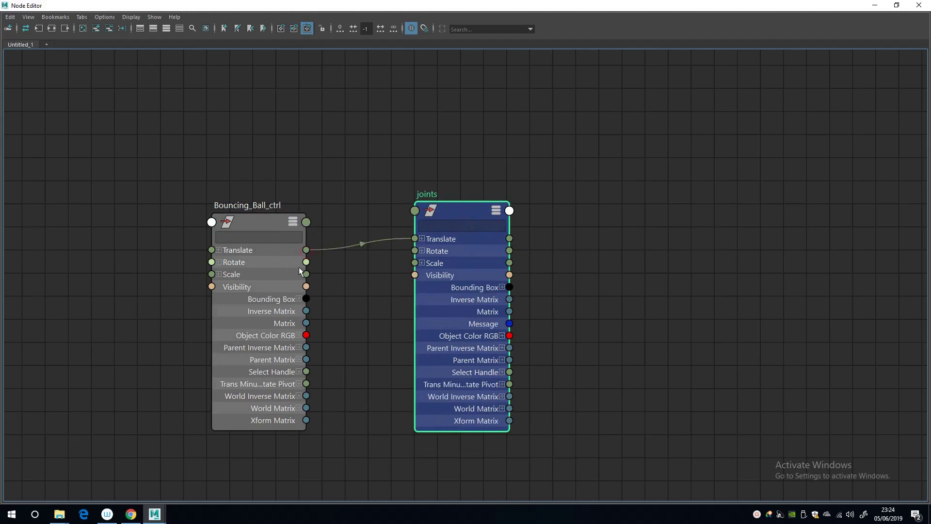
drag(306, 262, 424, 252)
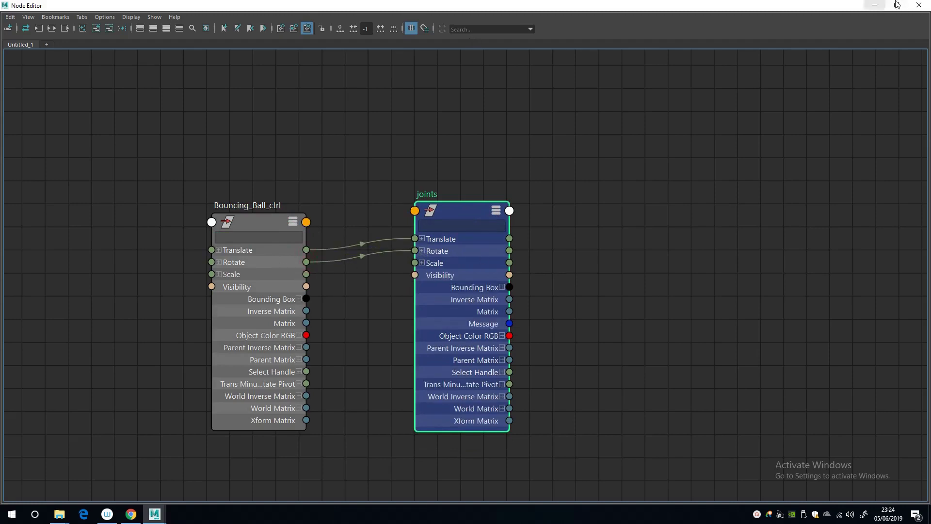
click(918, 5)
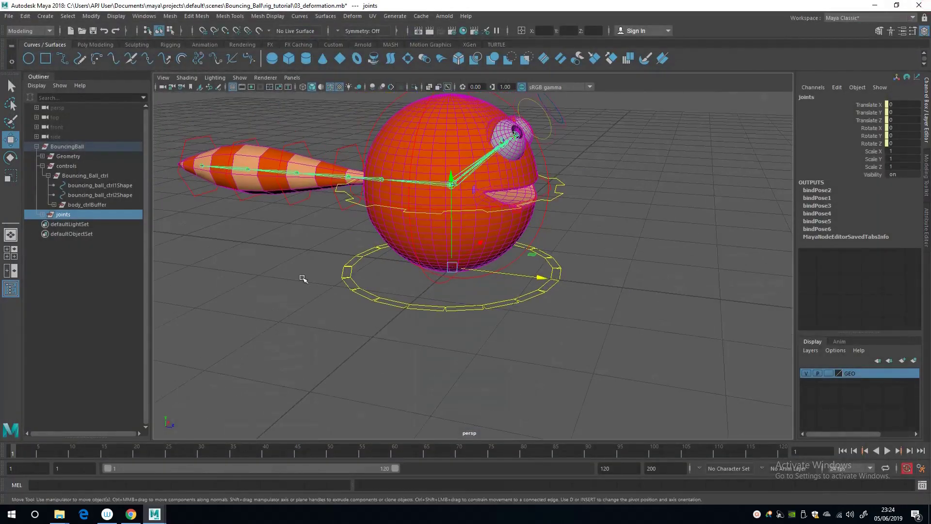
click(298, 270)
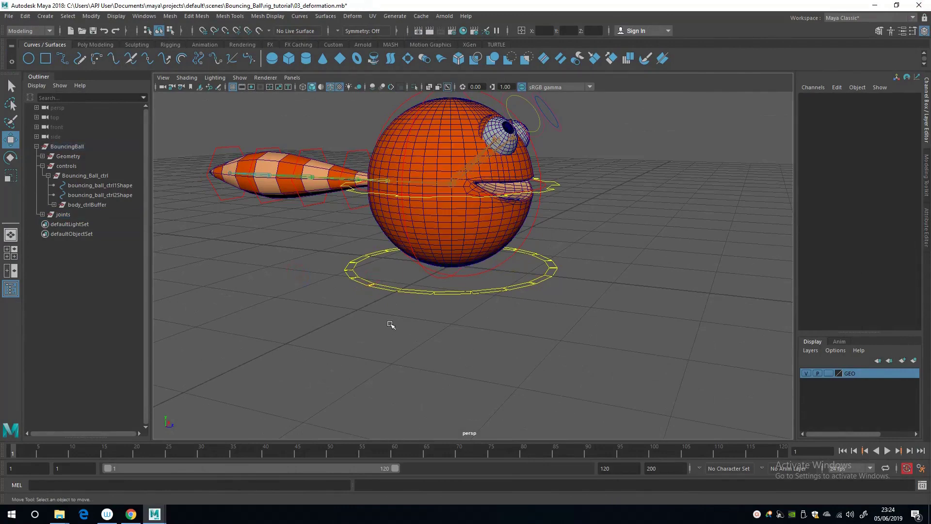
Select Bouncing_Ball_ctrl, collapse its hierarchy, test-move it to check how the rig follows, and undo the move
click(370, 281)
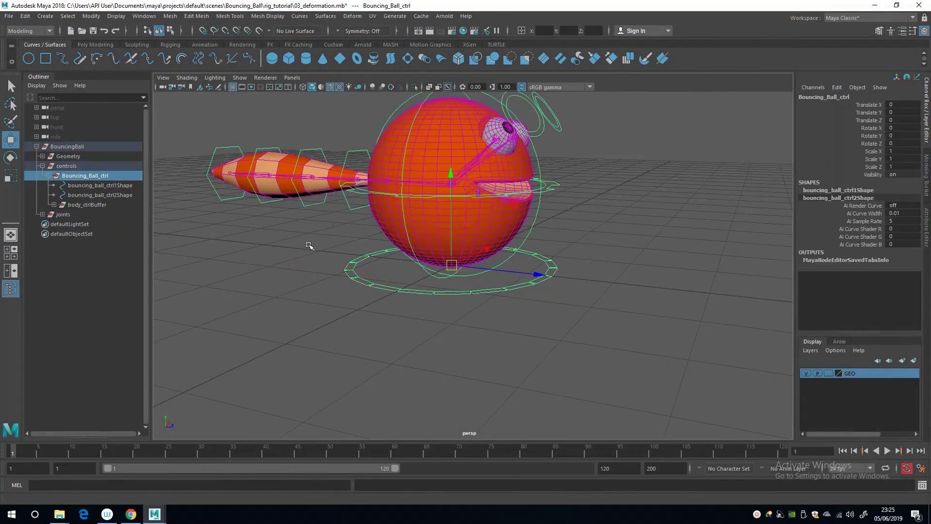
alt+drag(308, 246, 332, 260)
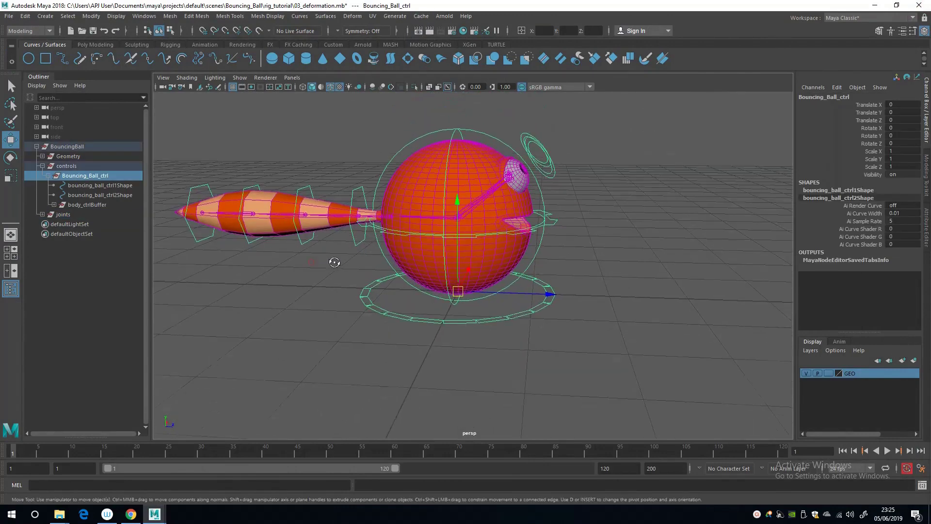
click(49, 176)
drag(458, 291, 680, 274)
key(ctrl+z)
key(f)
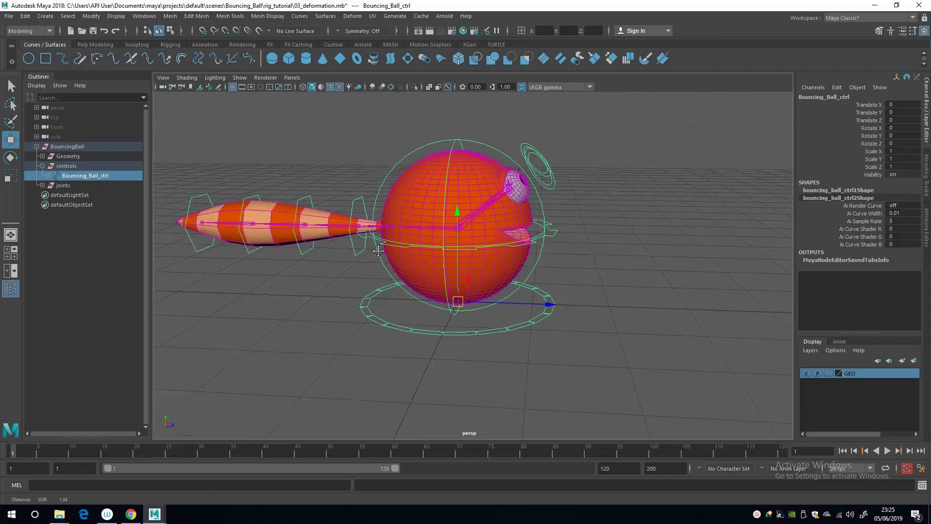
Hide the GEO layer and orient-constrain the tail joint tail_C_bind01 to the spherical body control
click(806, 373)
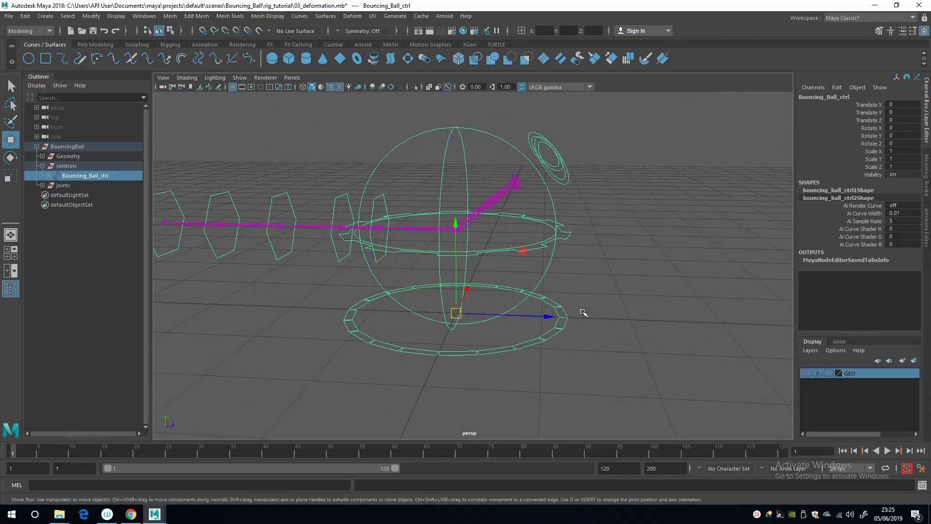
alt+drag(301, 248, 388, 235)
key(q)
click(360, 231)
click(361, 232)
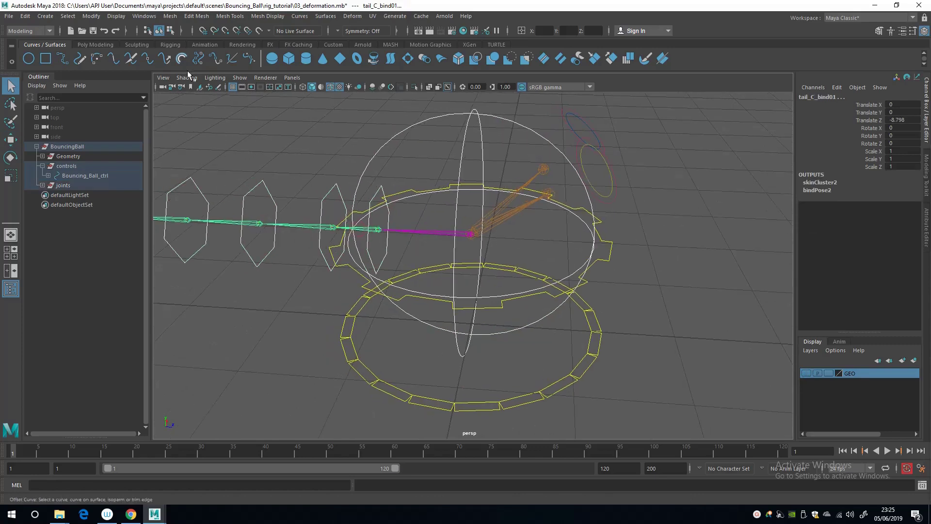
click(269, 16)
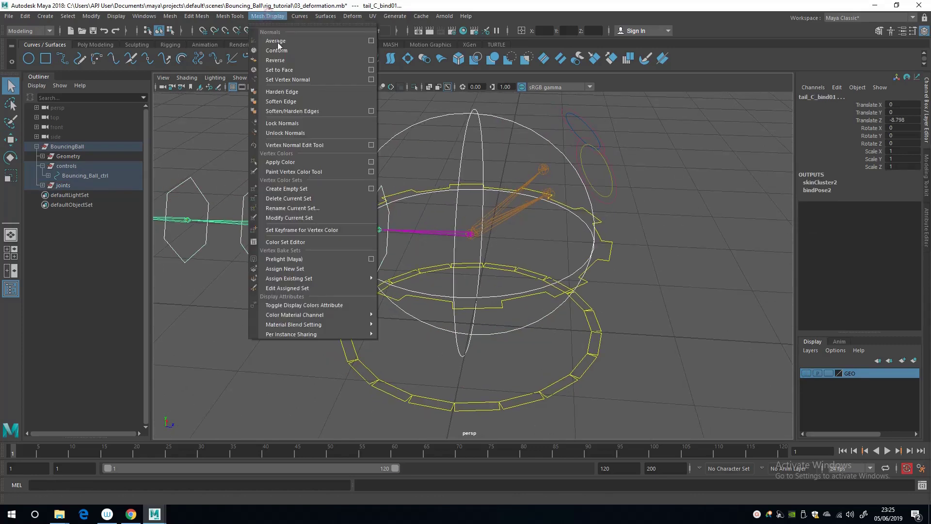
click(229, 17)
click(29, 30)
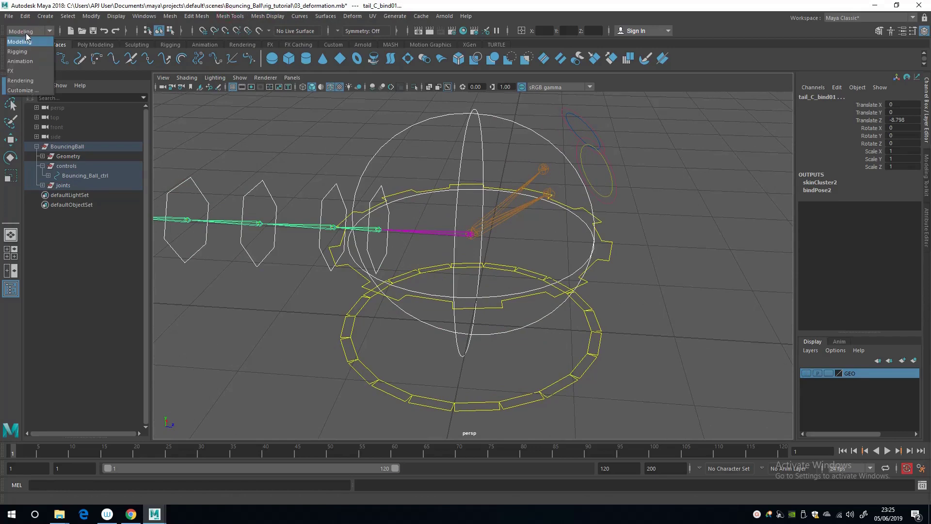
click(29, 51)
click(249, 16)
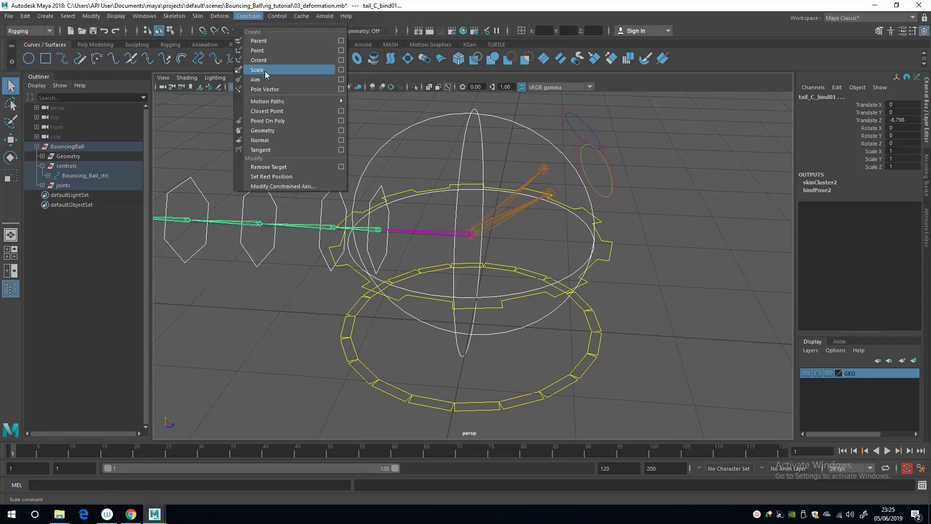
click(266, 60)
click(295, 274)
Select tail_ctrl01 and inspect its ring against the ball and tail with the GEO layer shown and hidden
alt+drag(295, 274, 397, 233)
drag(386, 195, 406, 203)
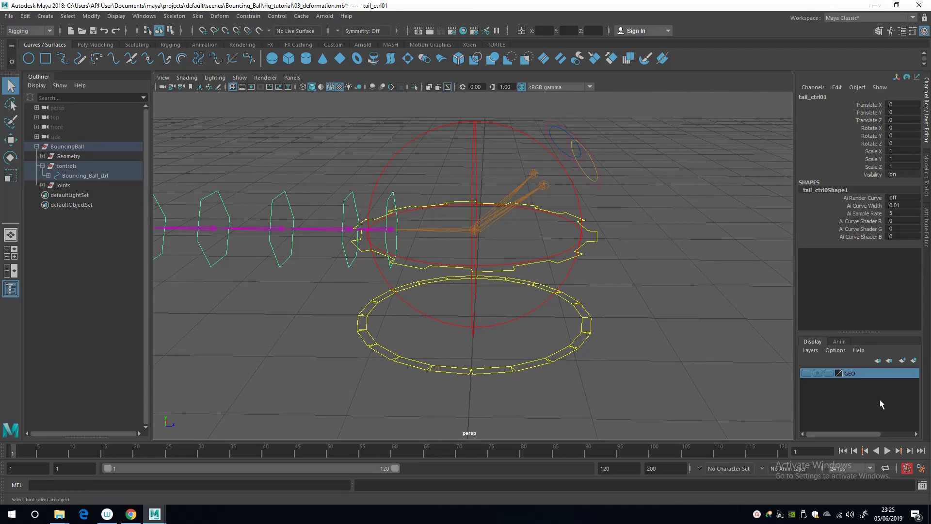
click(806, 373)
alt+drag(403, 264, 414, 229)
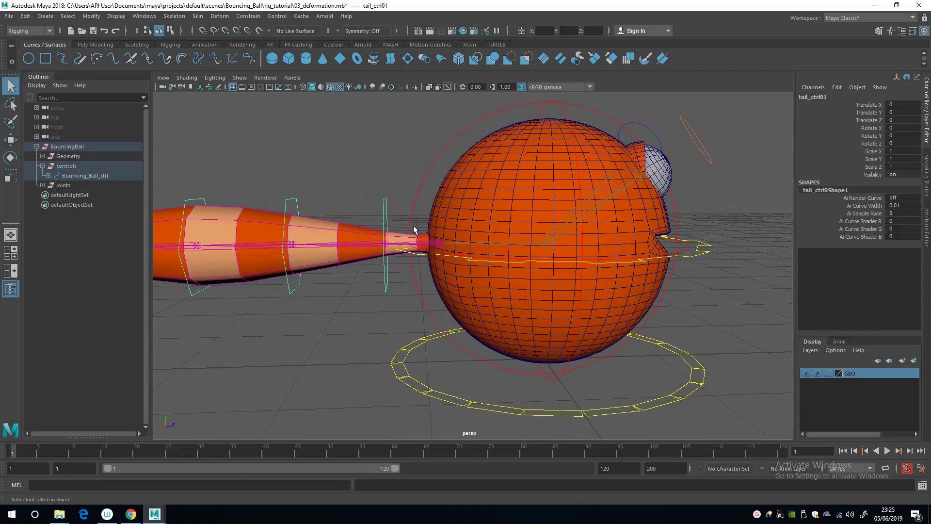
click(807, 373)
alt+drag(451, 253, 429, 228)
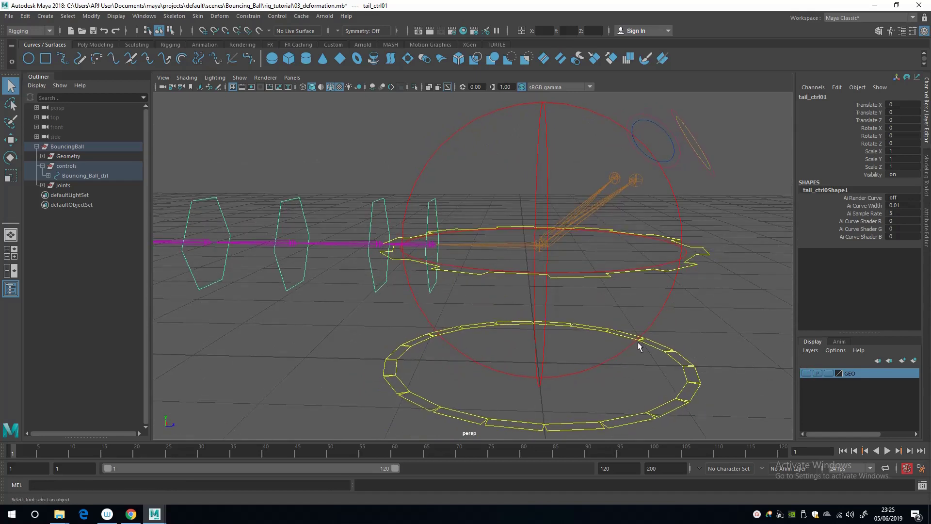
Show the GEO layer and shift all CVs of the tail_ctrl01 curve slightly out of the ball toward the tail, finishing in object selection mode
key(F8)
alt+drag(413, 239, 440, 247)
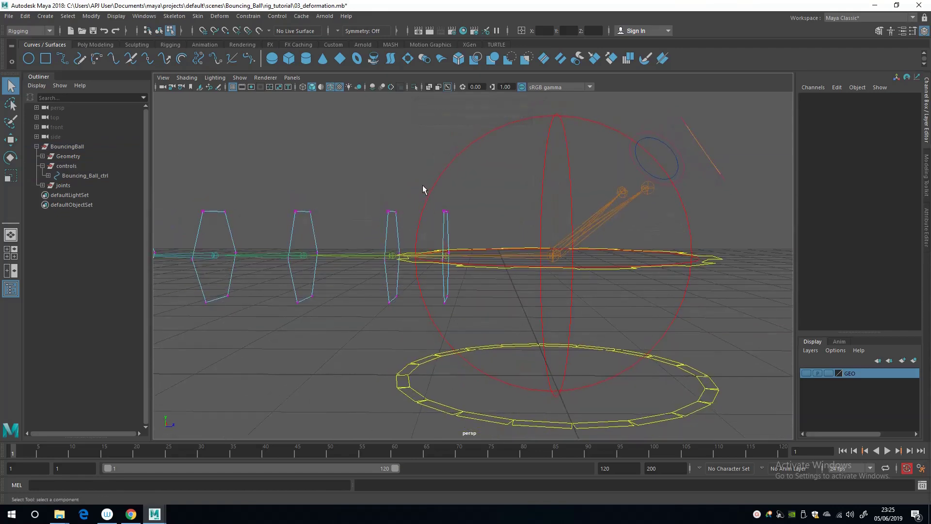
drag(426, 191, 479, 284)
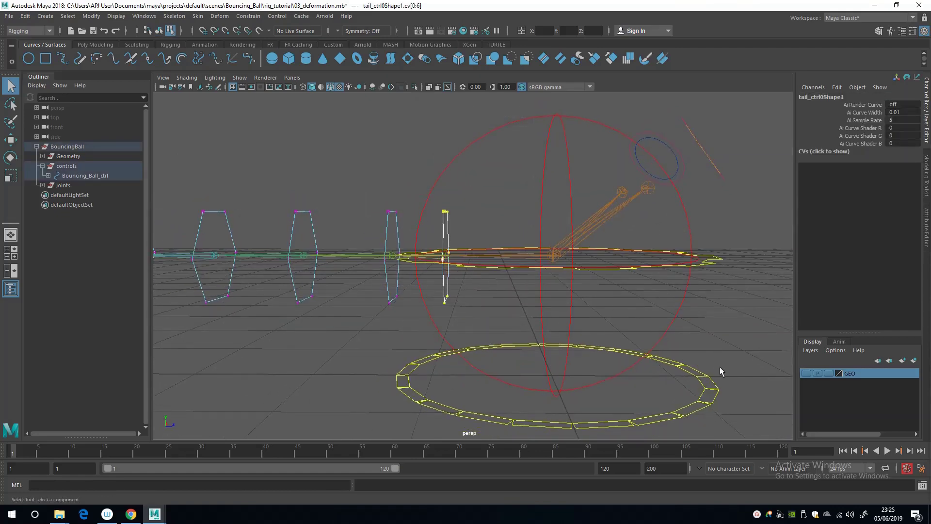
alt+drag(636, 303, 551, 277)
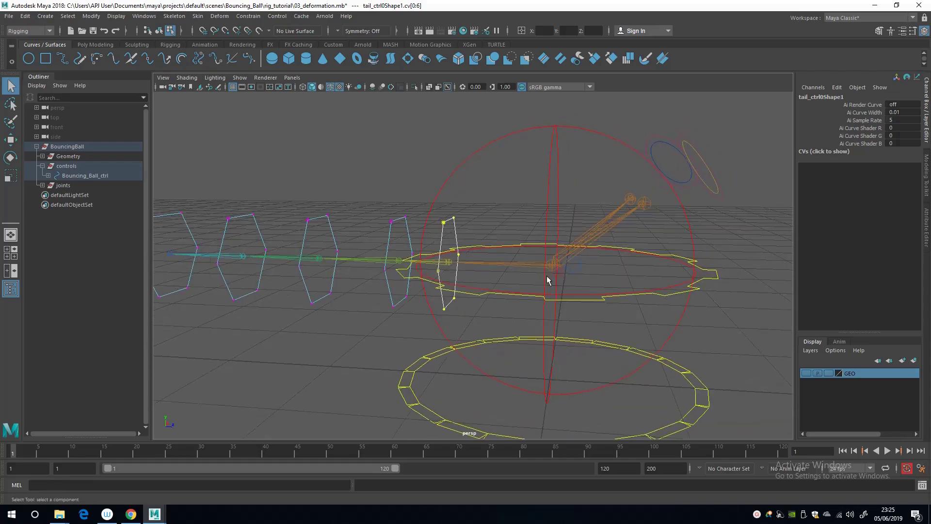
click(806, 373)
alt+drag(483, 289, 507, 296)
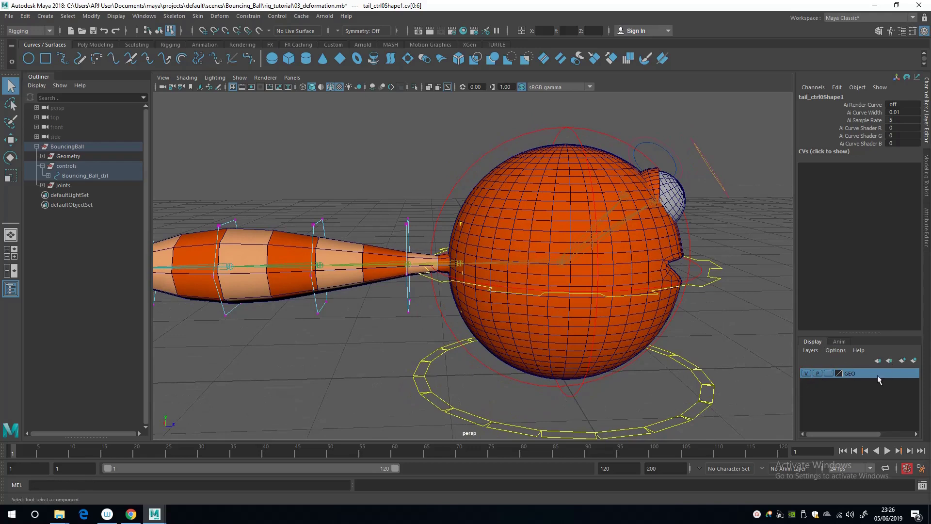
key(w)
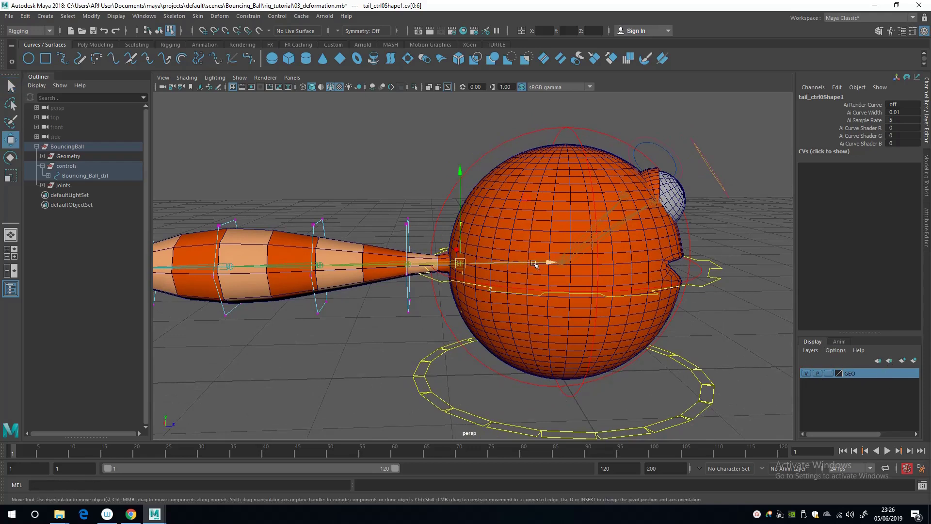
drag(546, 263, 447, 280)
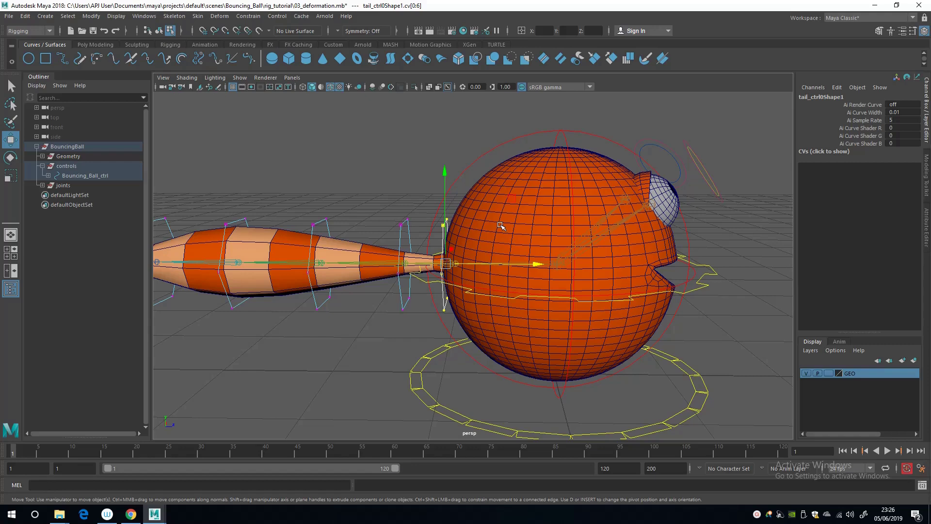
key(F8)
click(393, 142)
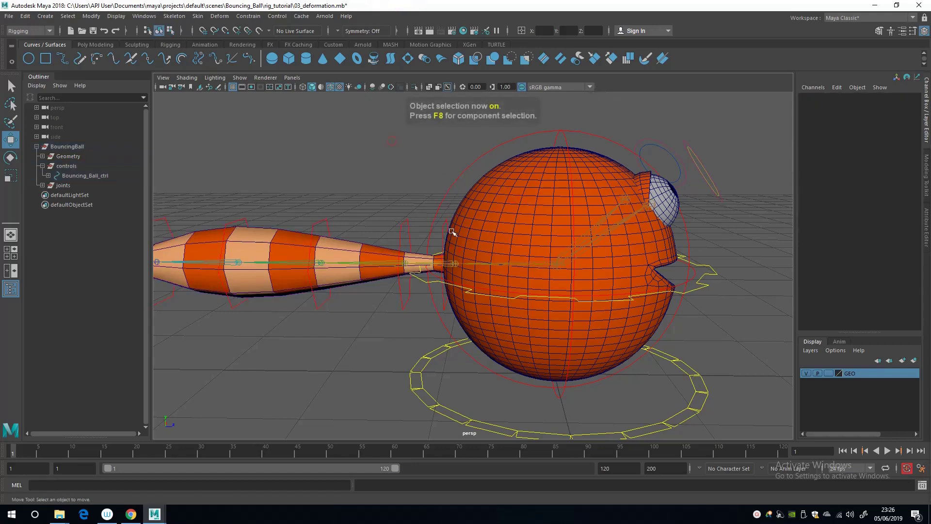
Test-rotate tail_ctrl01 to check how the tail follows, undo the rotations, and clear the selection
click(446, 233)
key(e)
drag(419, 184, 398, 217)
key(ctrl+z)
key(ctrl+z)
key(ctrl+z)
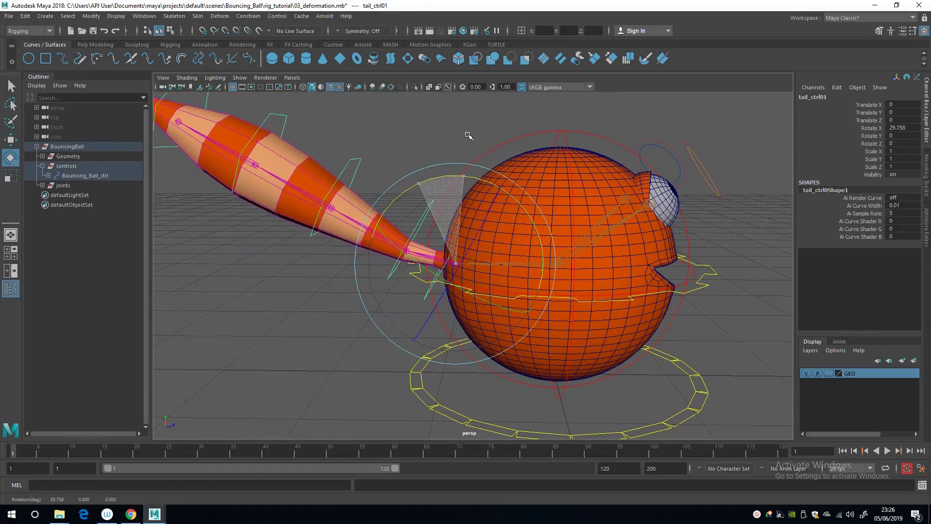
drag(433, 282, 498, 193)
key(ctrl+z)
key(ctrl+z)
click(350, 125)
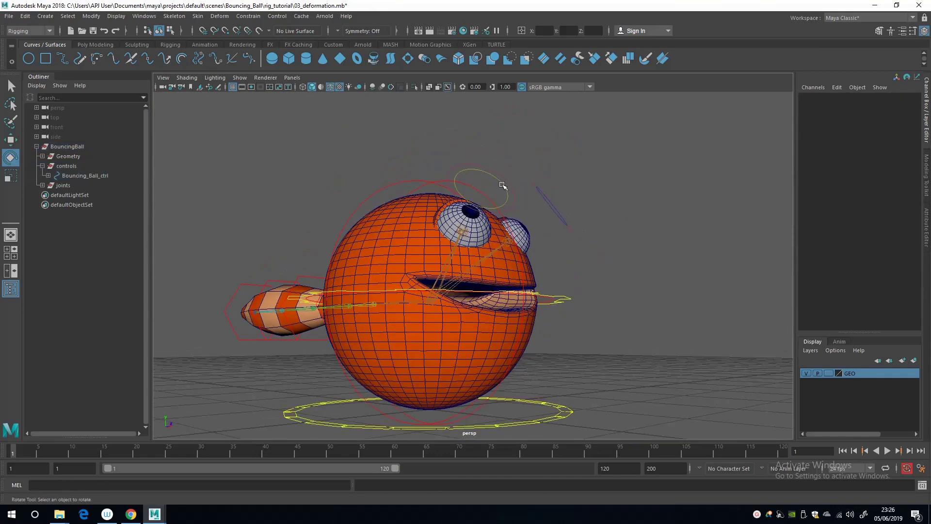
Lock and hide the Translate and Scale channels of eye_R_ctrl
click(498, 192)
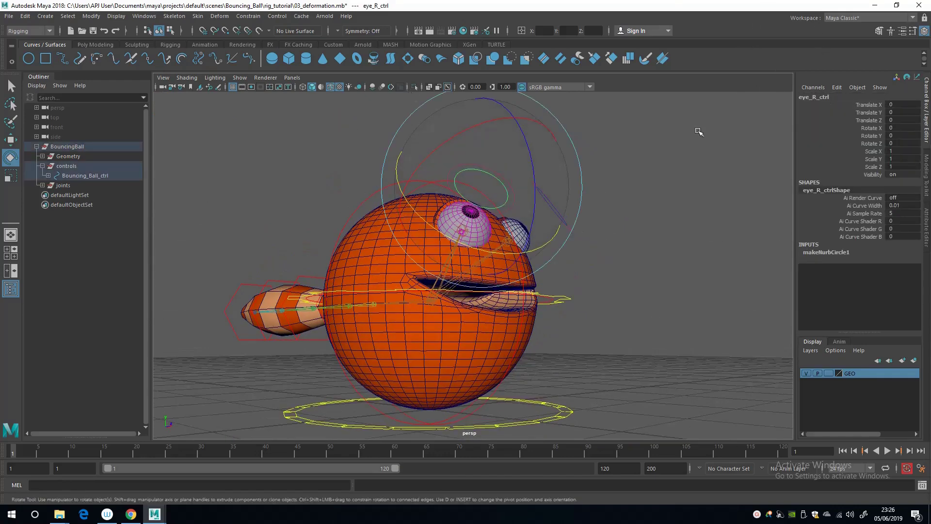
alt+drag(684, 171, 648, 173)
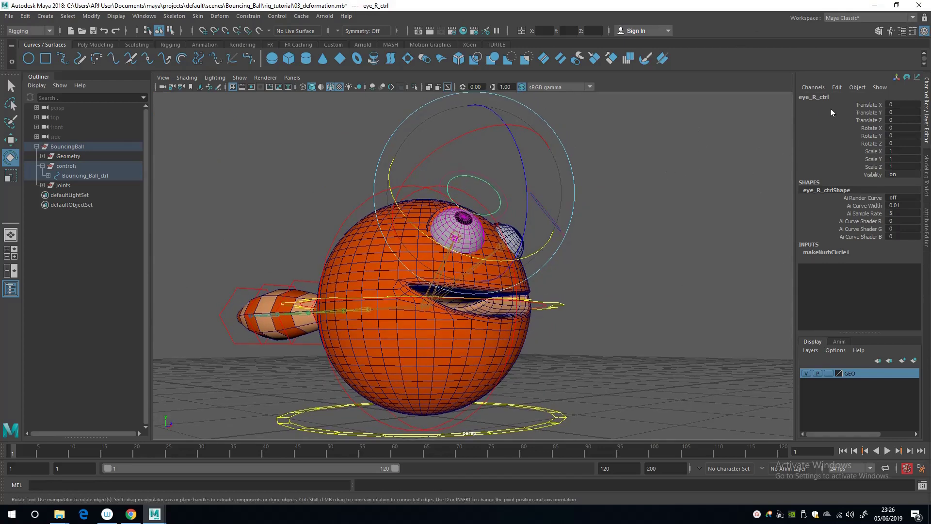
drag(855, 151, 853, 167)
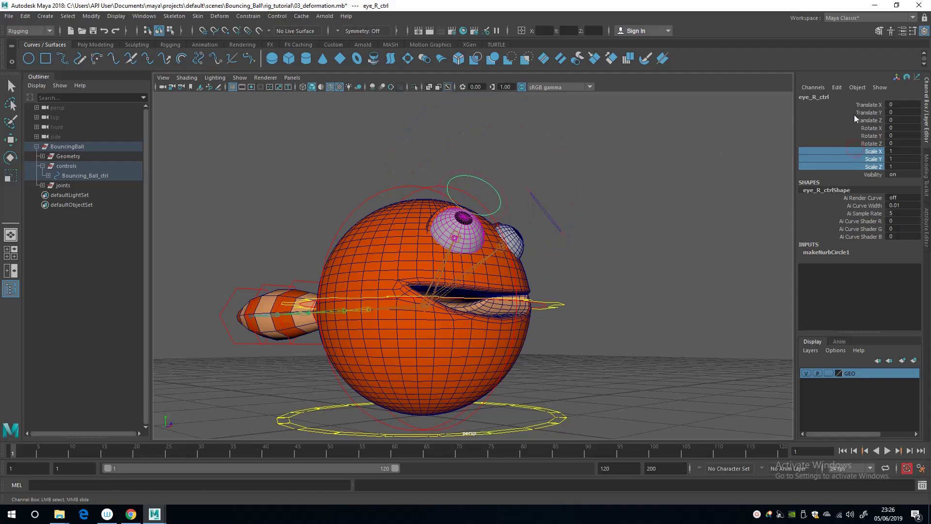
ctrl+drag(854, 117, 851, 101)
alt+drag(745, 129, 630, 148)
click(837, 87)
click(838, 88)
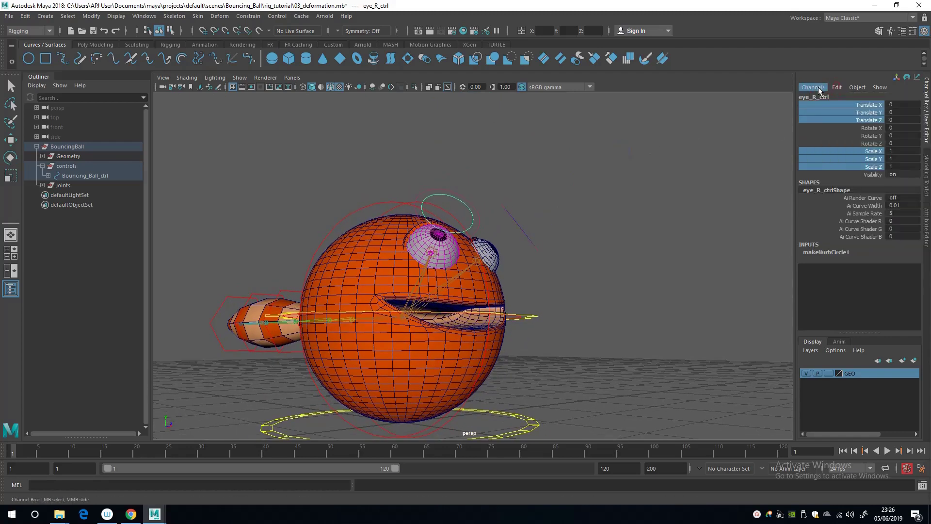
click(812, 87)
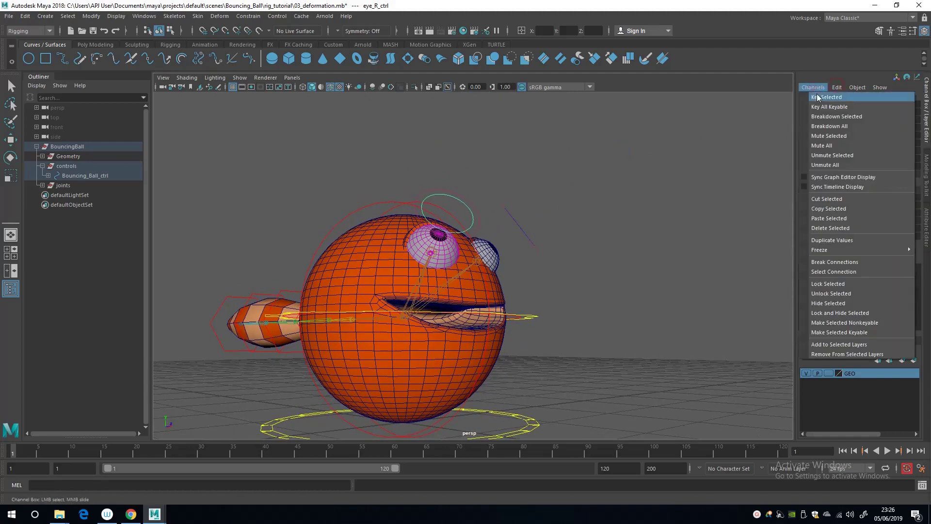
click(825, 313)
Lock and hide the Translate and Scale channels of eye_L_ctrl
key(q)
alt+drag(499, 245, 494, 250)
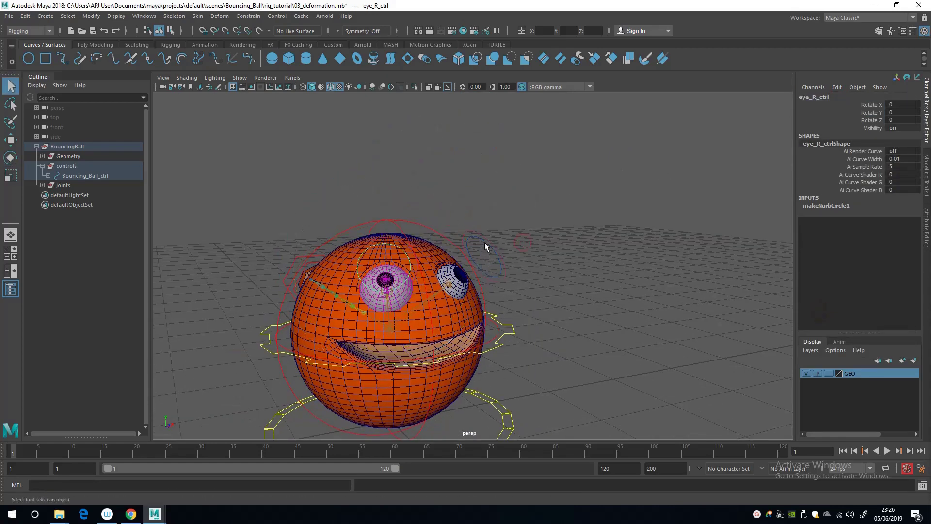
click(486, 247)
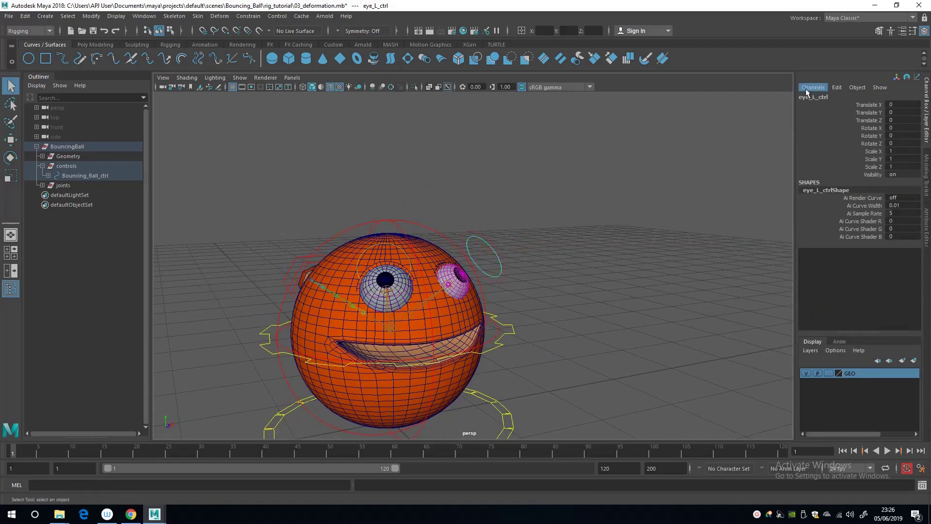
drag(861, 104, 860, 120)
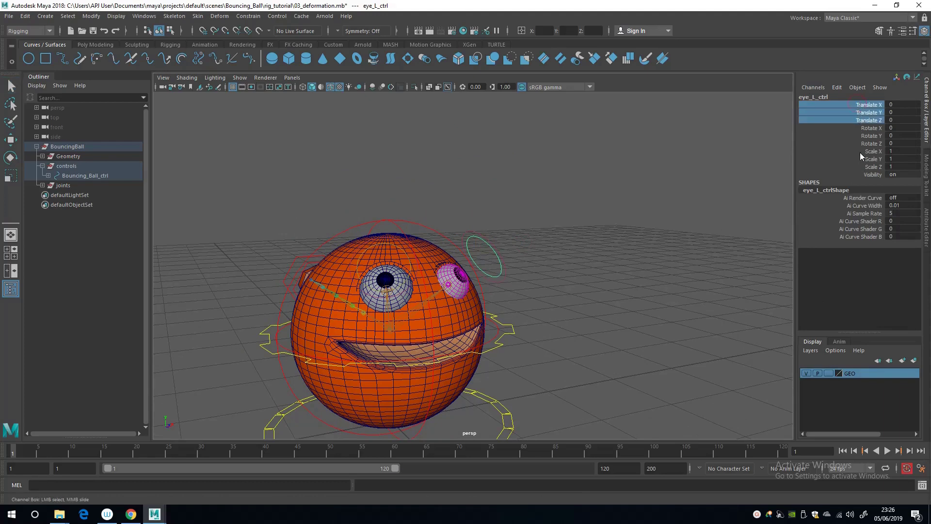
ctrl+drag(862, 153, 862, 168)
click(813, 87)
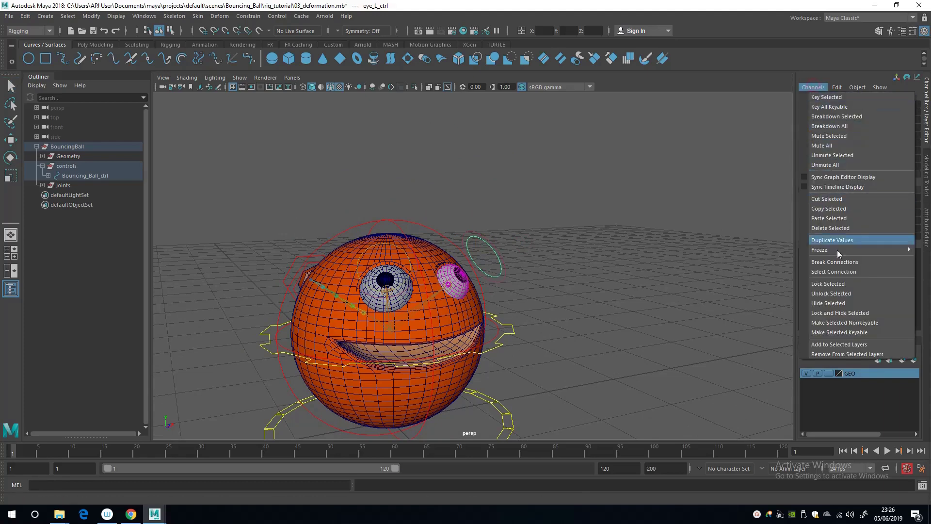
click(844, 313)
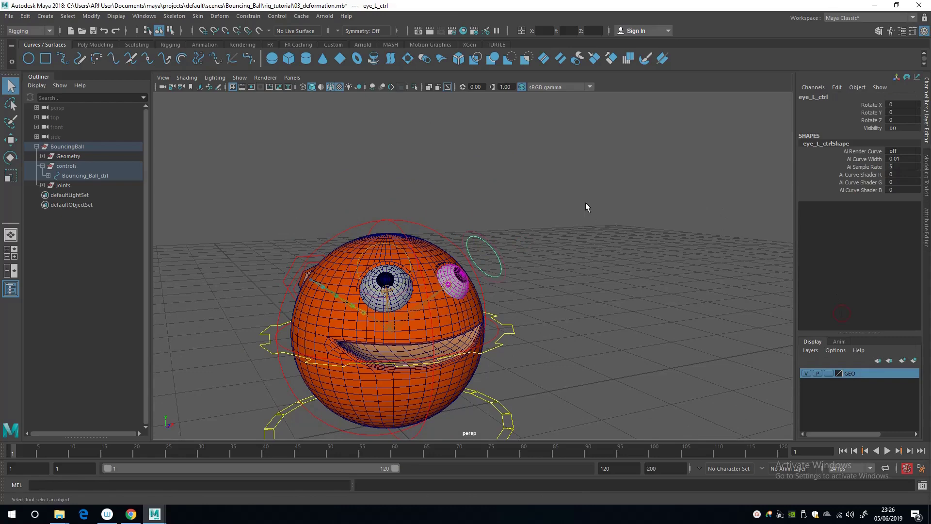
Add a keyable float attribute Left_Blink with a minimum of 0 to eye_L_ctrl and close the attribute dialog
mouse_move(586, 204)
alt+mouse_down()
mouse_move(576, 194)
mouse_move(592, 207)
alt+mouse_up()
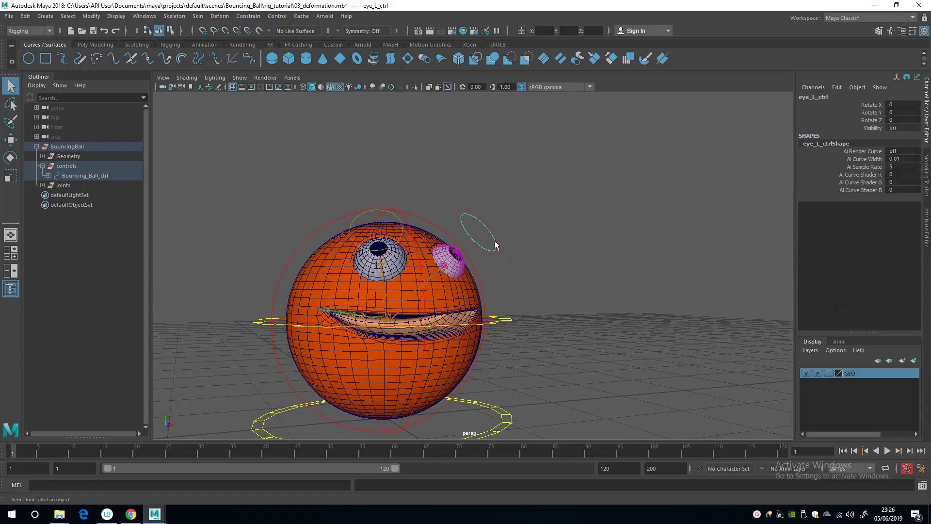
click(837, 88)
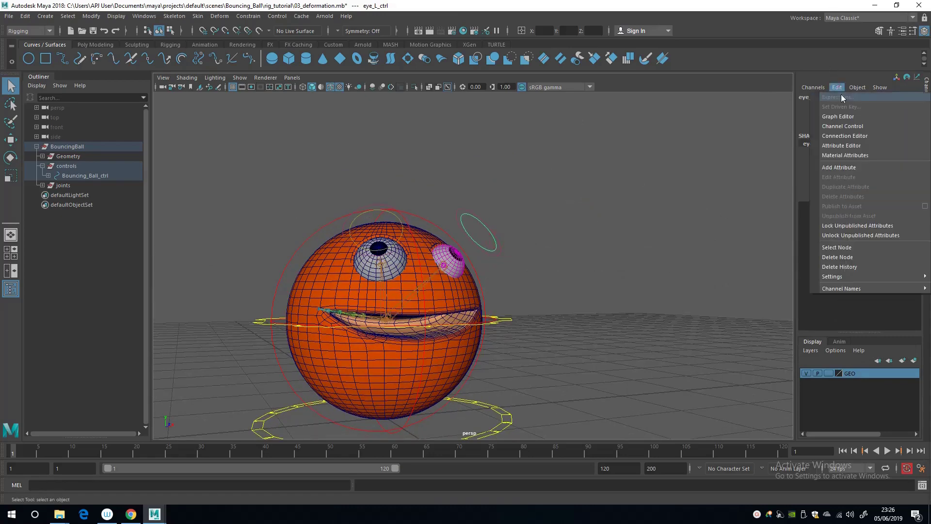
click(846, 168)
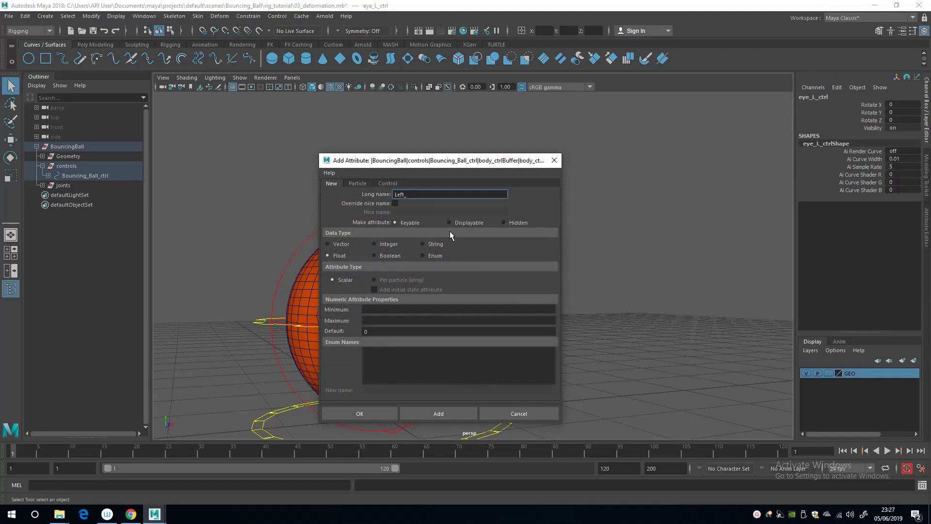
text(Left_Blink)
click(373, 310)
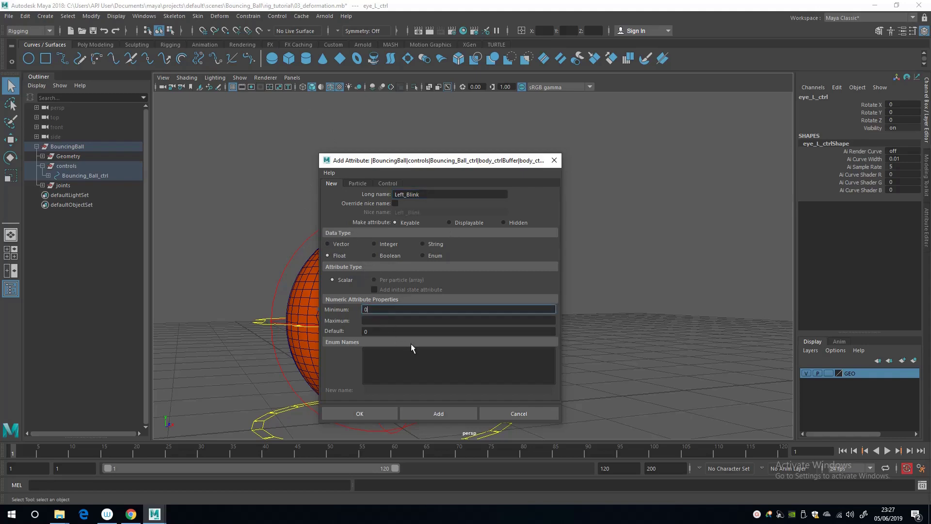
text(0)
key(Tab)
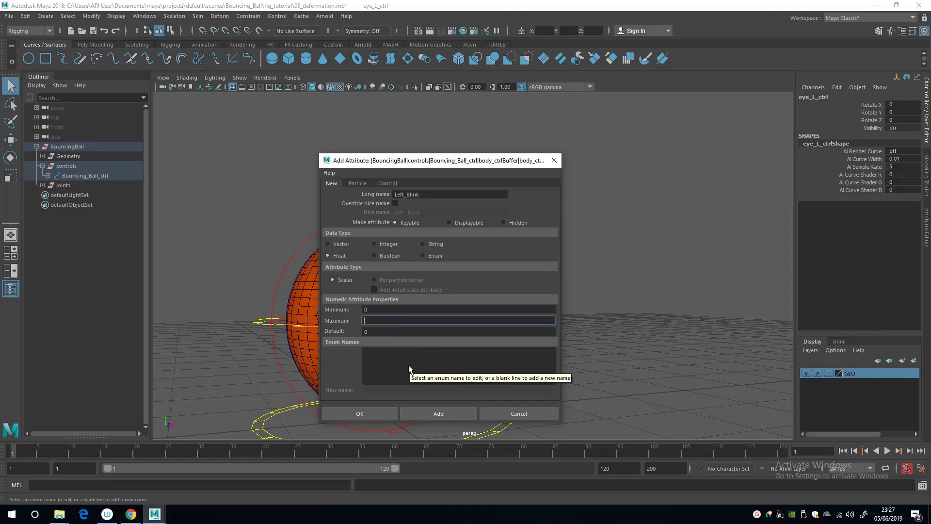
click(438, 413)
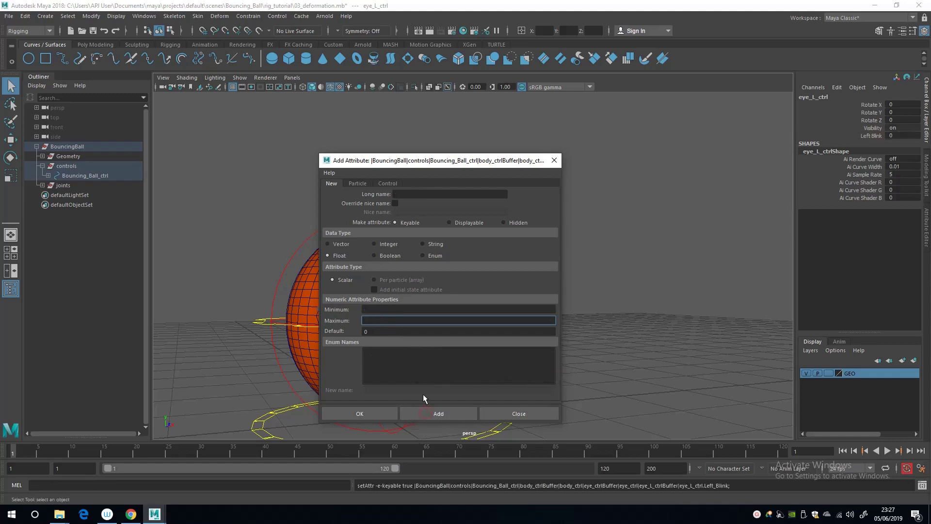
click(554, 160)
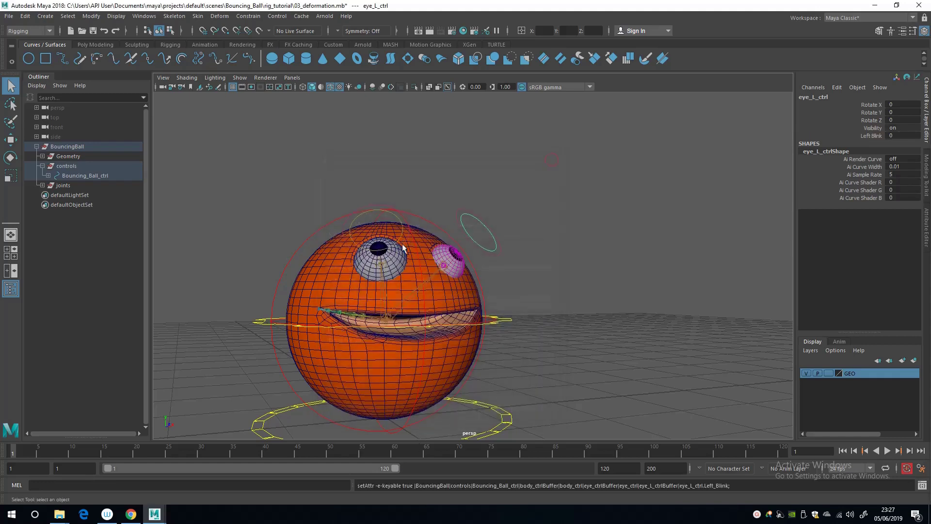
Add a keyable float attribute Right_Blink to eye_R_ctrl with minimum 0 and maximum 1, and close the attribute dialog
click(395, 219)
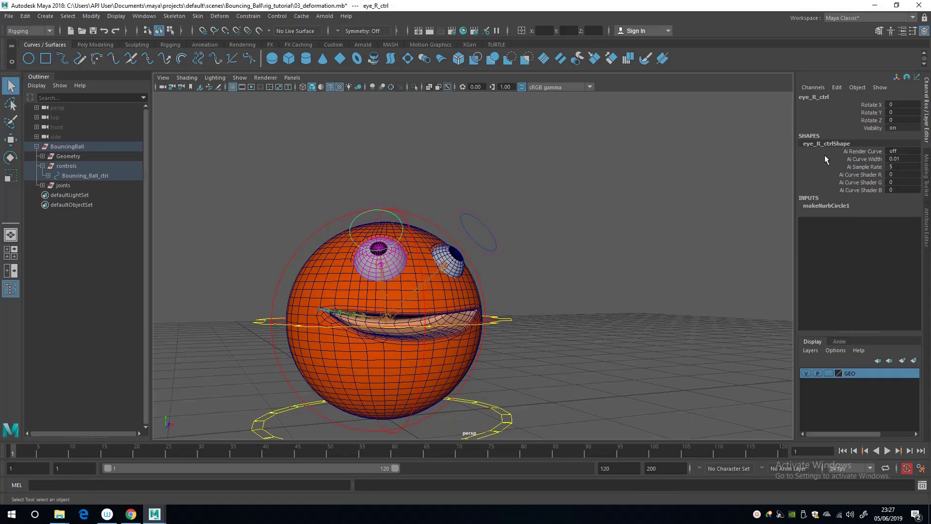
click(834, 87)
click(859, 176)
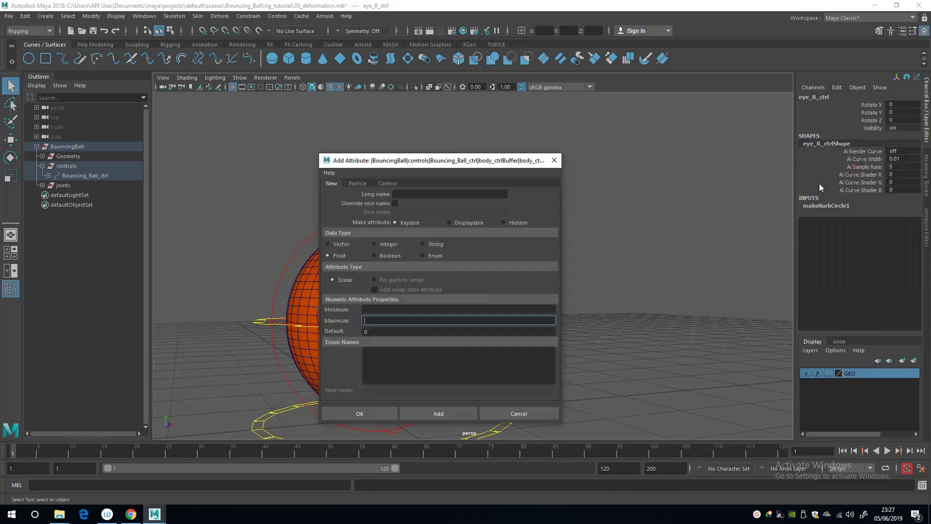
click(402, 194)
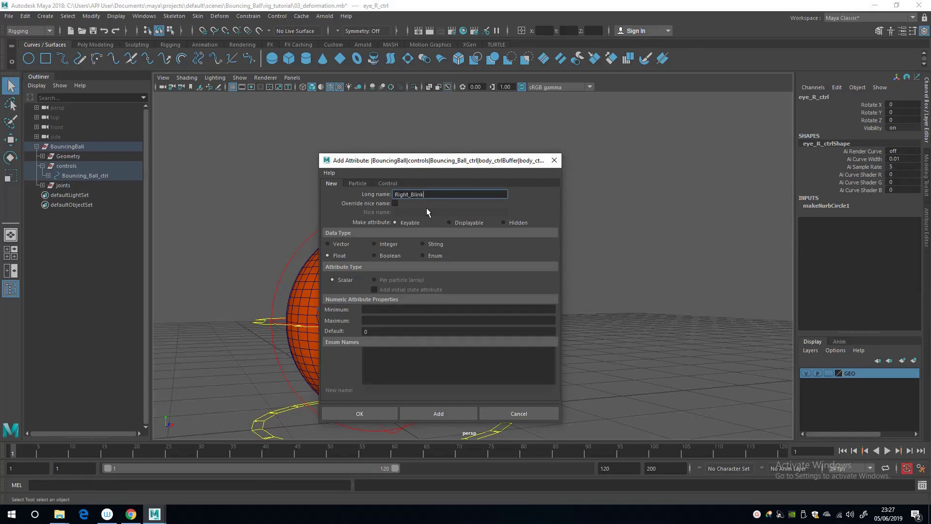
click(382, 310)
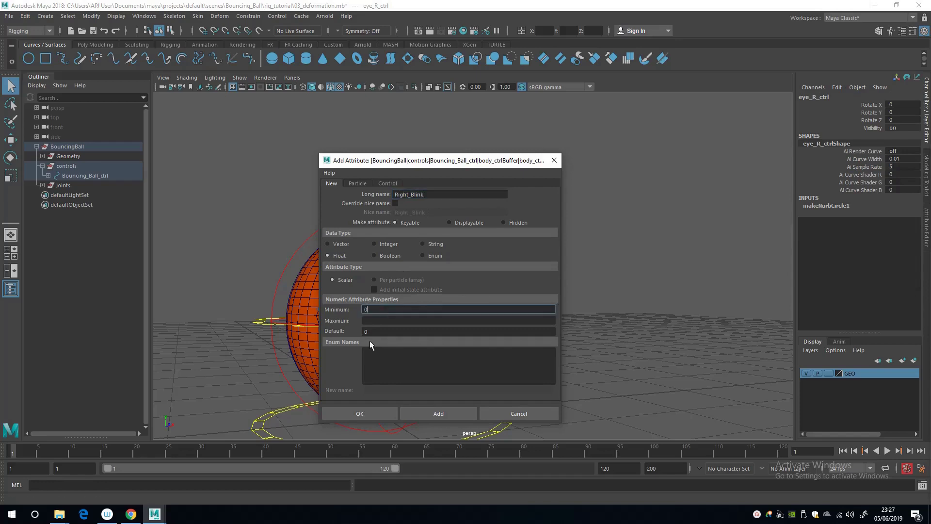
text(0)
key(Tab)
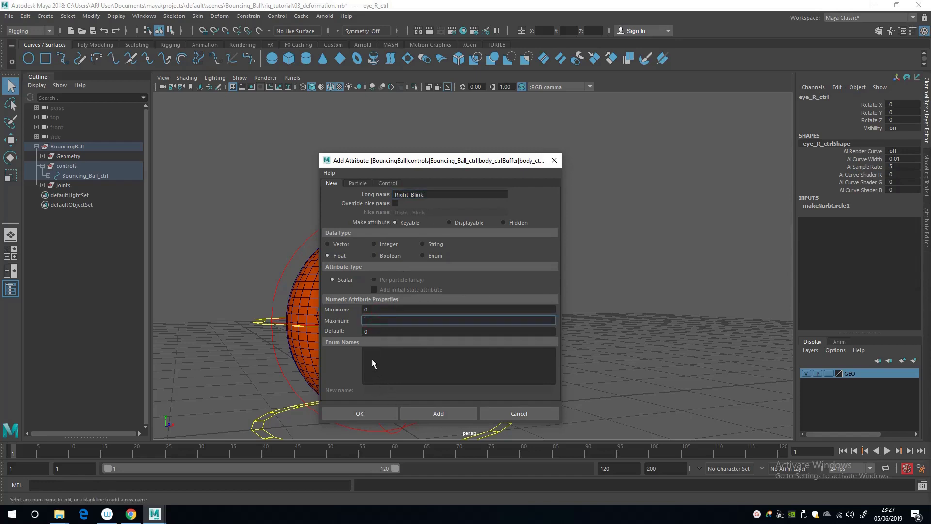
text(1)
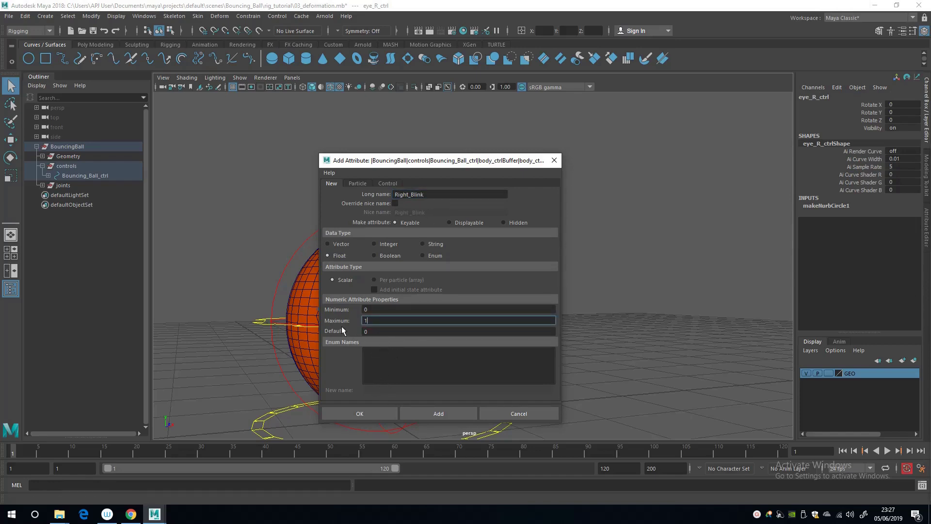
click(438, 413)
click(554, 160)
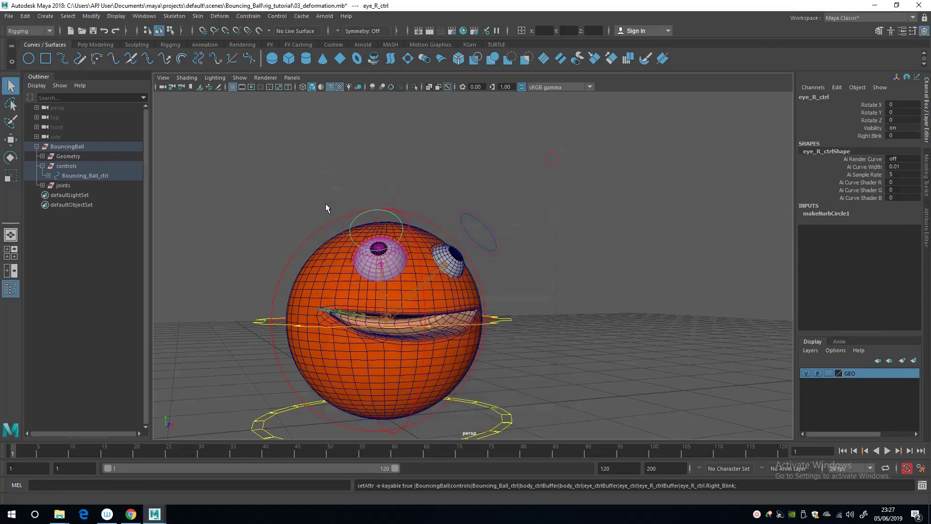
Select both eye controls together with the eyelid joints eyelid_L_bind and eyelid_R_bind
alt+drag(325, 203, 385, 212)
shift+click(566, 229)
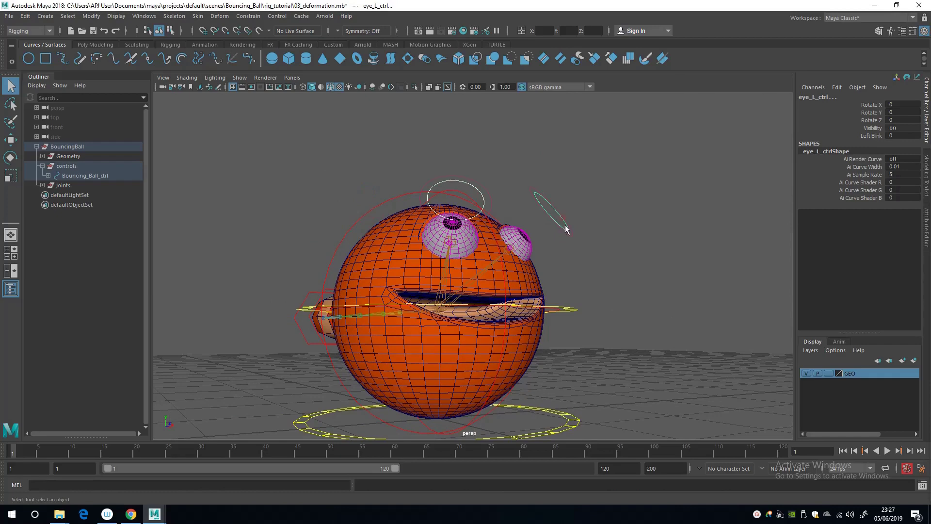
alt+drag(447, 244, 484, 291)
scroll(483, 291, up, 2)
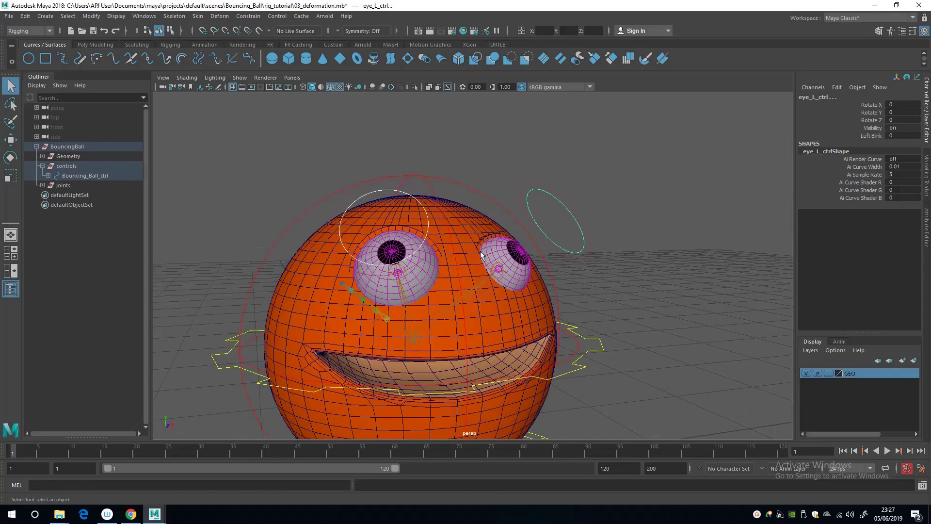
click(502, 274)
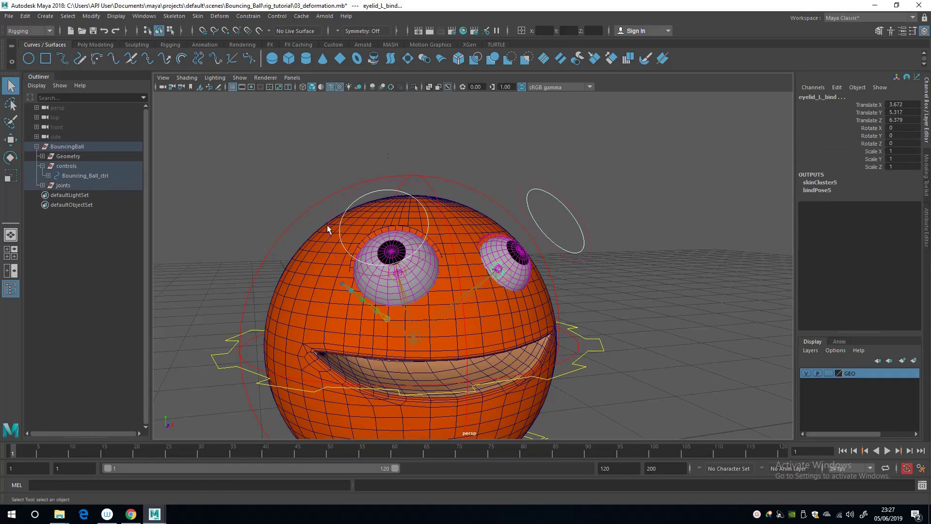
alt+drag(328, 229, 383, 264)
click(416, 277)
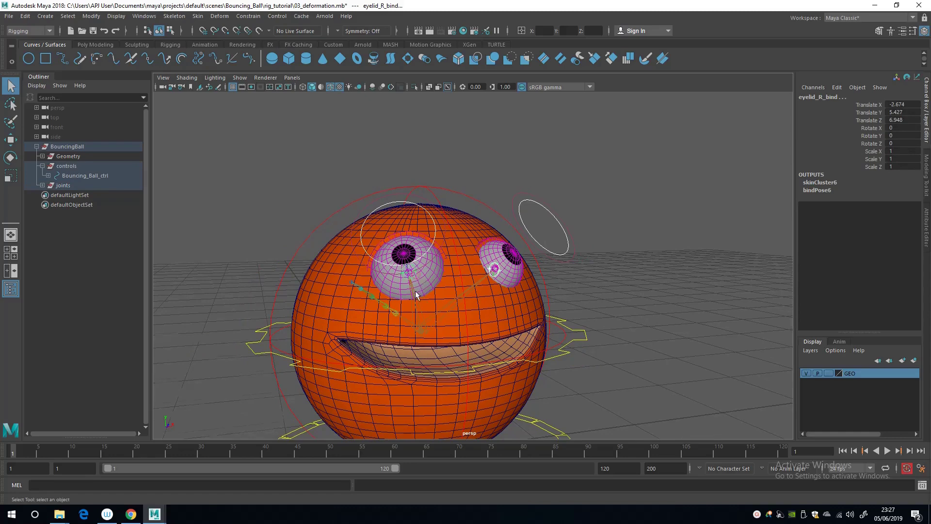
alt+drag(416, 291, 379, 291)
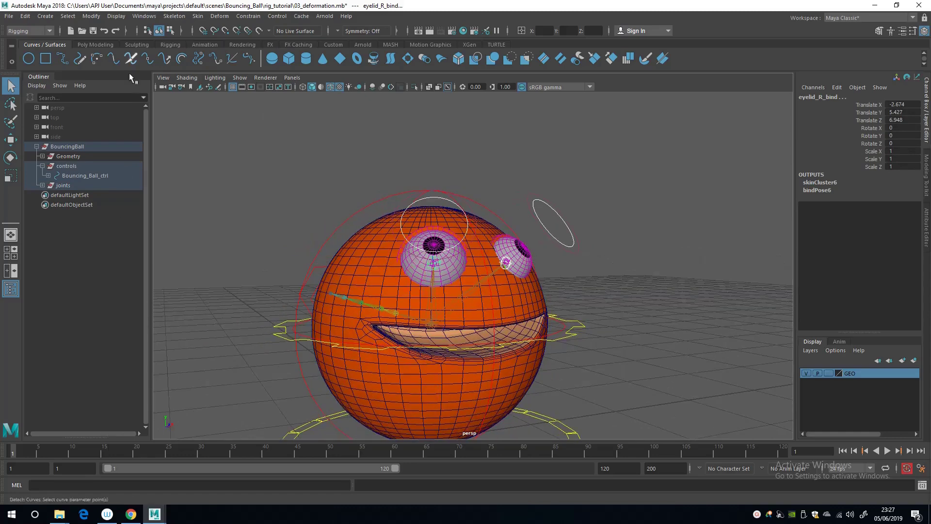
Open the Node Editor and add the selected eye controls and eyelid joints to the graph
click(144, 16)
mouse_move(196, 70)
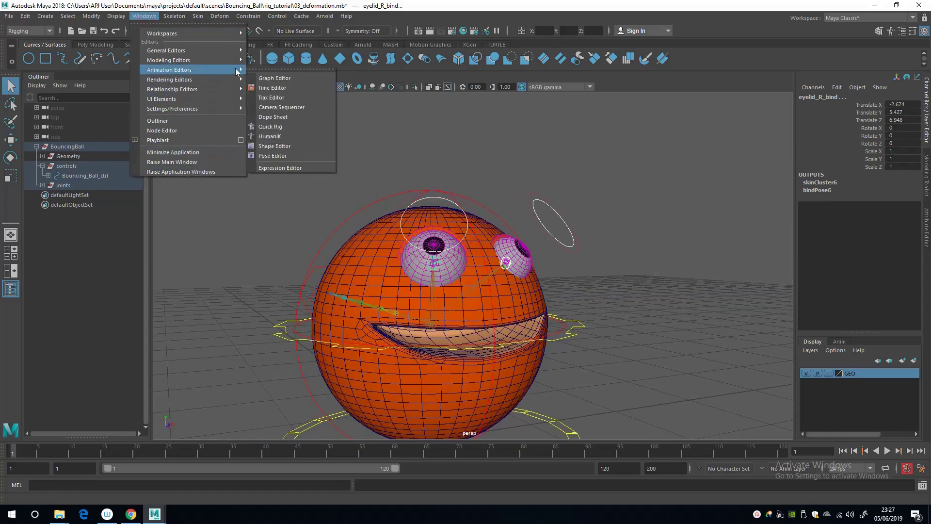
click(179, 130)
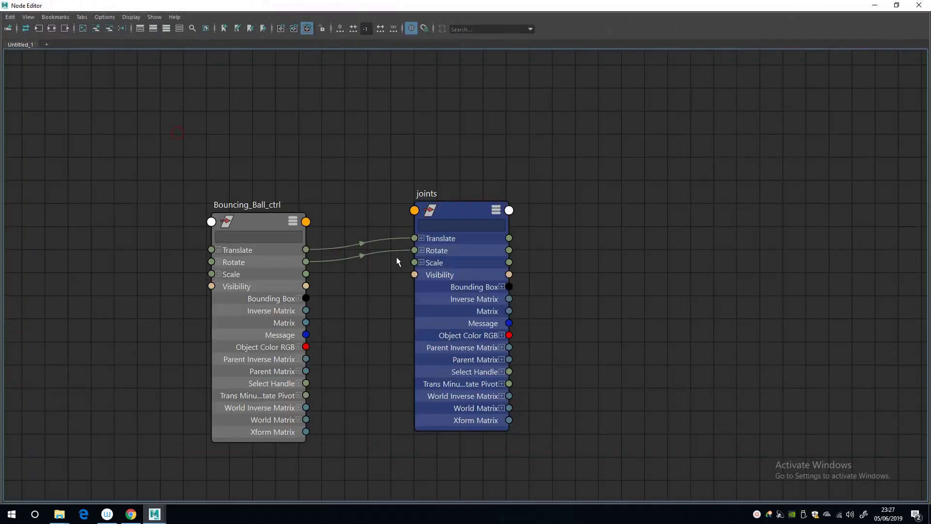
scroll(335, 180, down, 2)
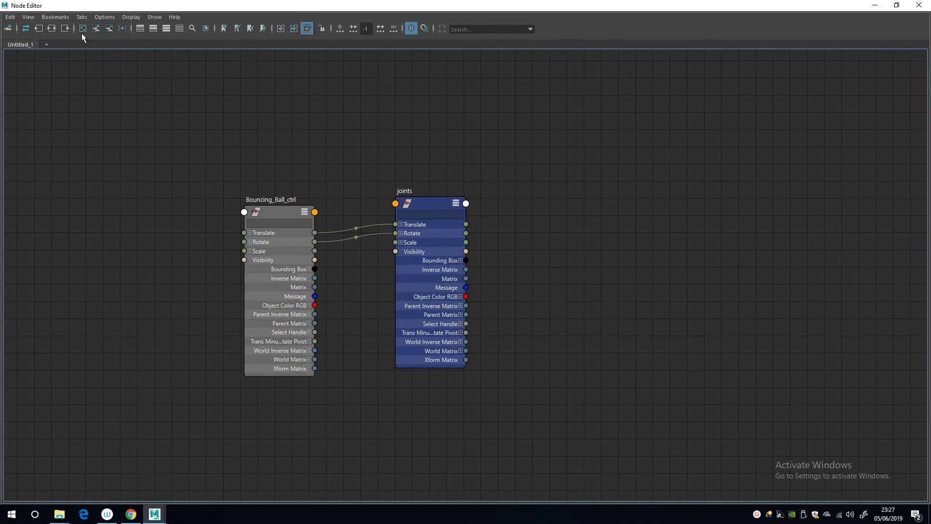
click(96, 30)
scroll(320, 231, down, 2)
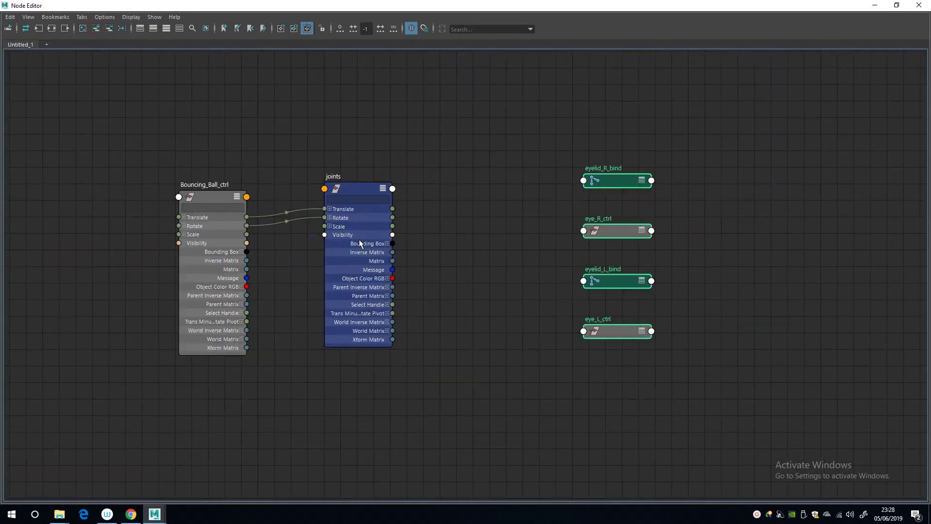
Remove the Bouncing_Ball_ctrl and joints nodes from the node graph
drag(186, 139, 362, 213)
click(110, 28)
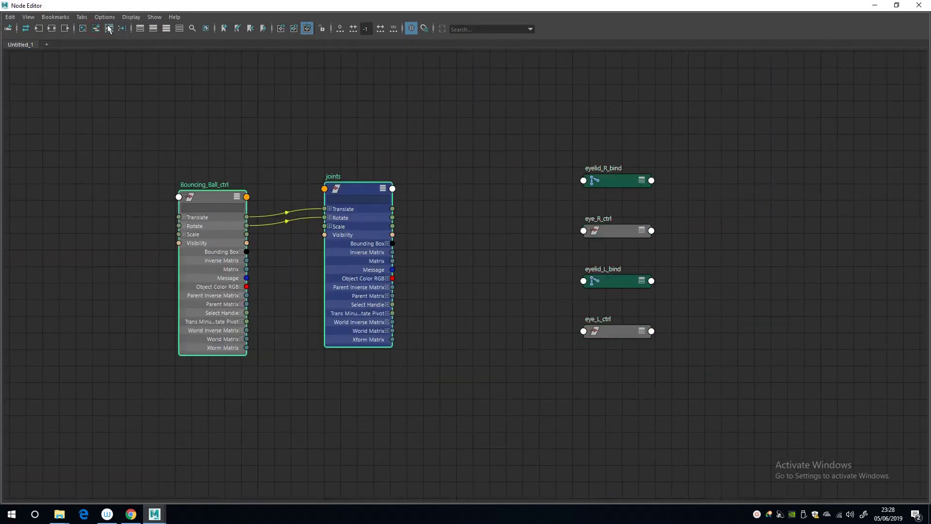
click(489, 177)
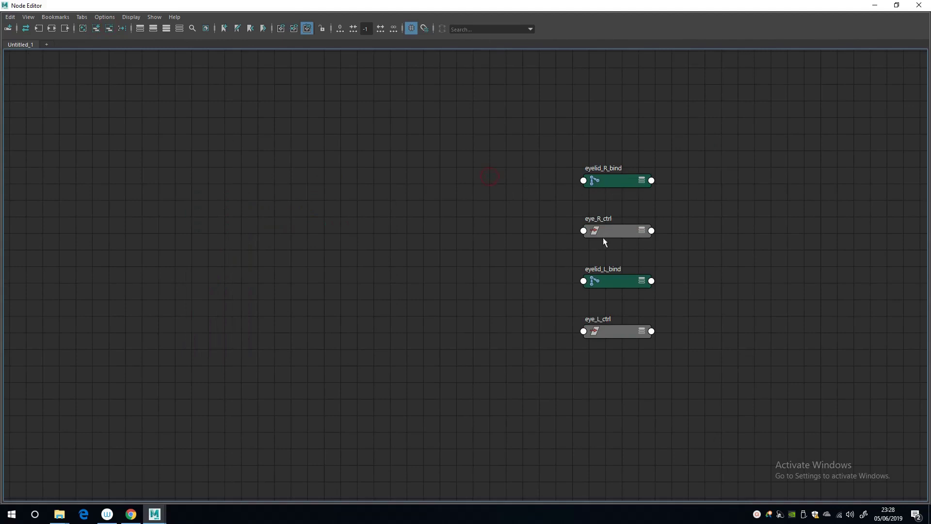
Place eye_R_ctrl and eye_L_ctrl side by side, left of the eyelid nodes, and expand both to show their full attribute lists
drag(609, 228, 284, 163)
drag(618, 334, 380, 169)
click(318, 168)
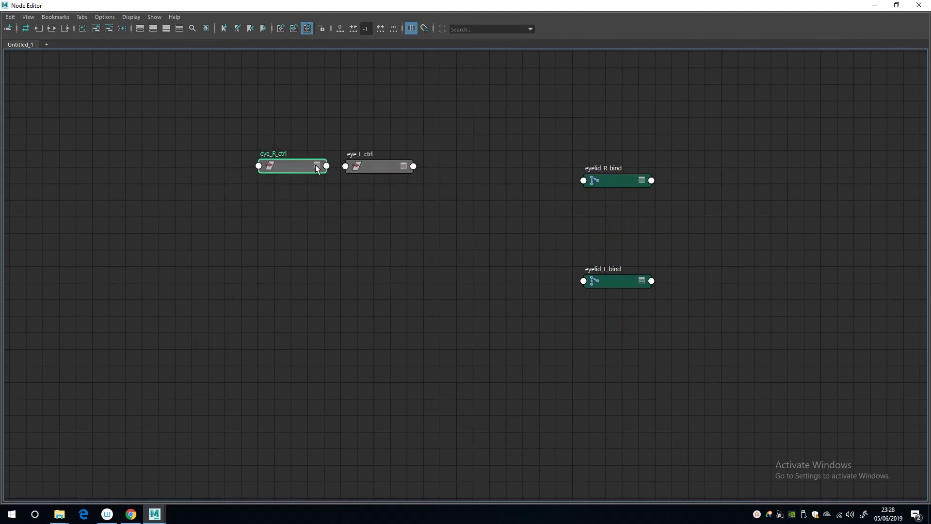
click(316, 165)
click(316, 165)
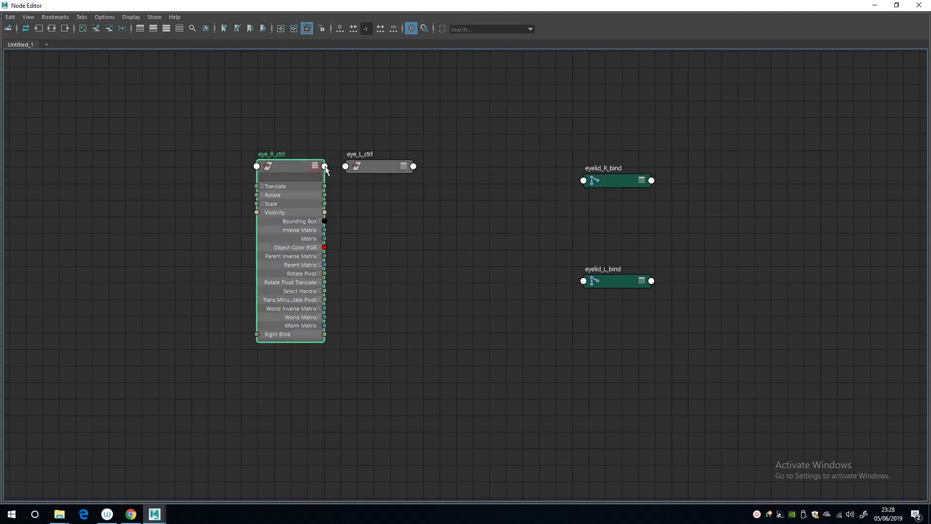
click(404, 164)
click(405, 164)
click(407, 165)
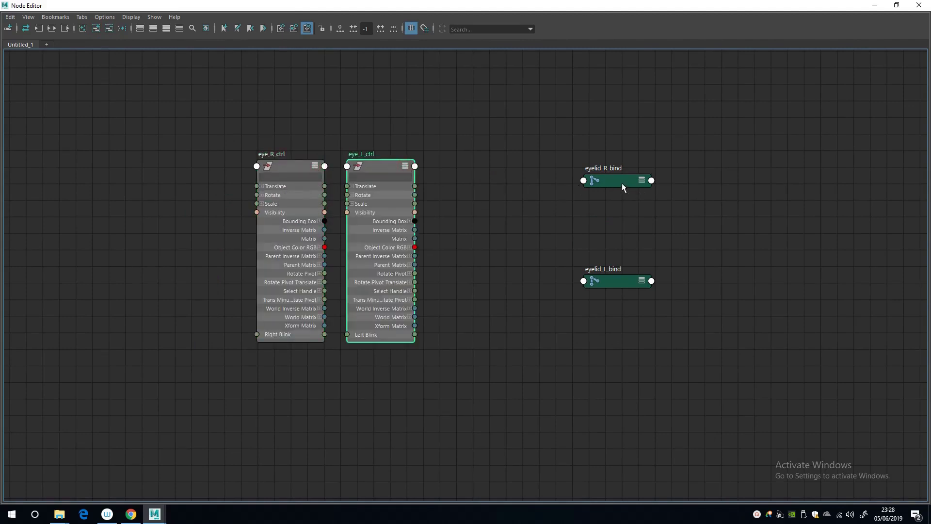
Arrange eyelid_R_bind and eyelid_L_bind side by side, right of the control nodes, and expand both to show their full attribute lists
drag(623, 187, 557, 183)
drag(631, 281, 656, 176)
click(576, 175)
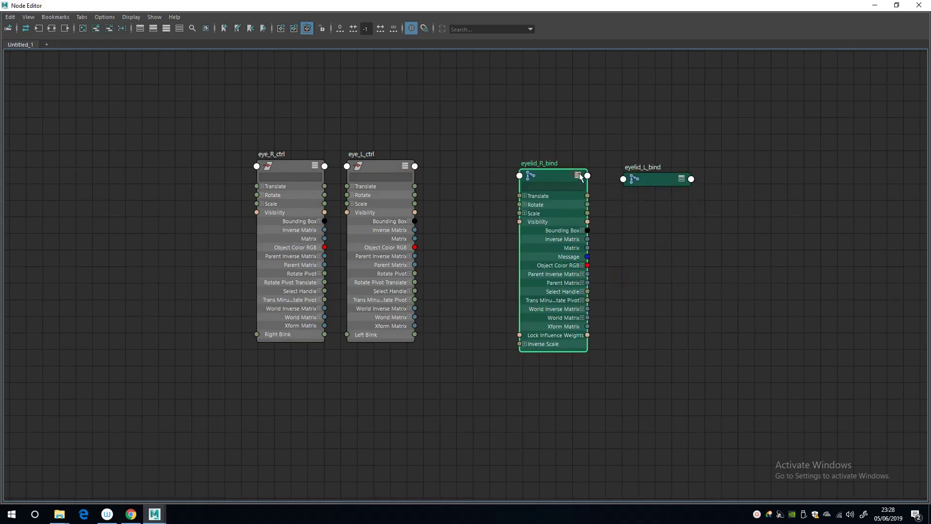
click(681, 179)
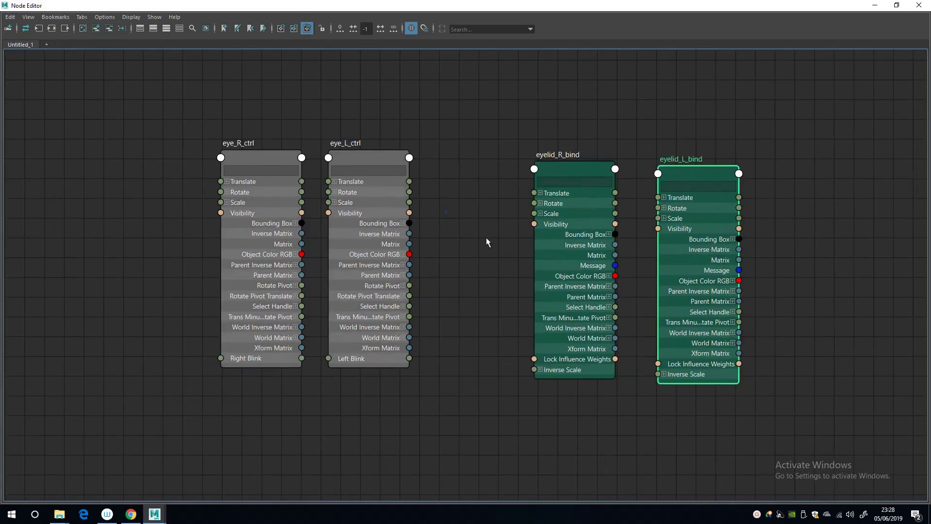
scroll(382, 235, up, 3)
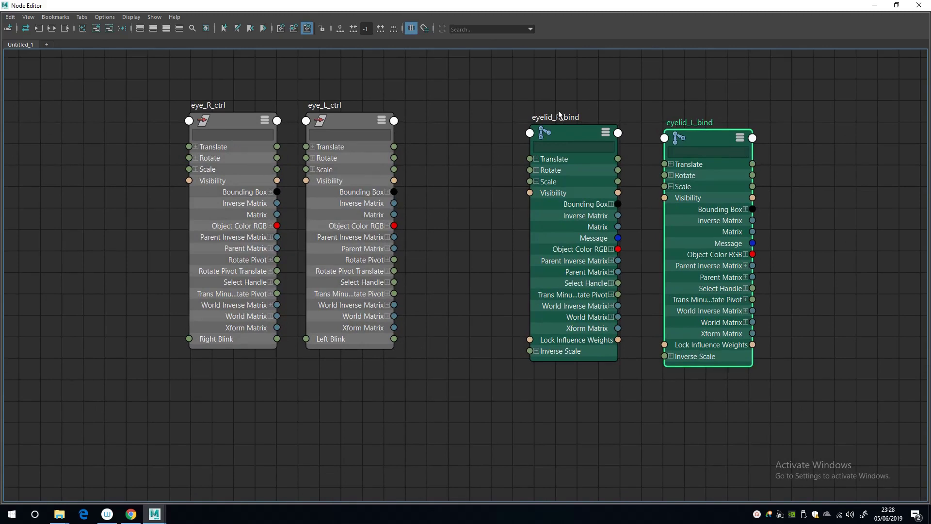
drag(596, 154, 617, 139)
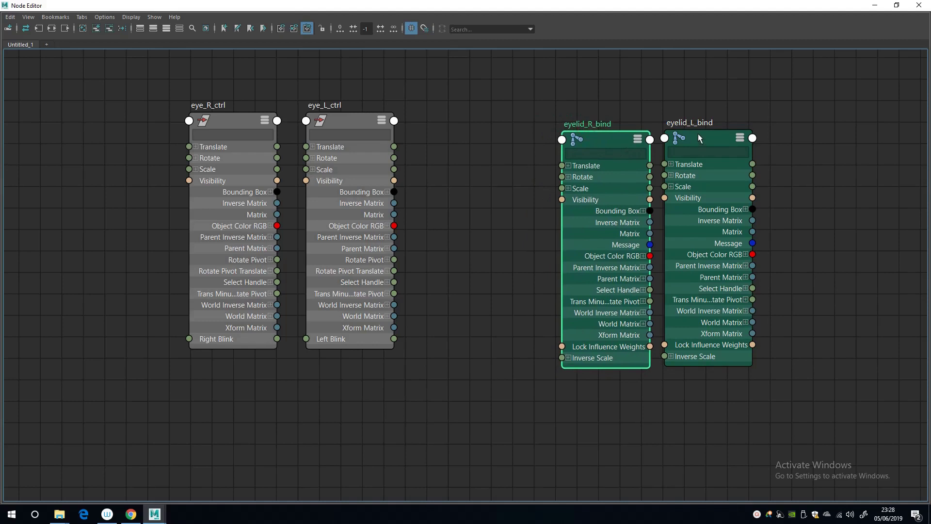
drag(698, 133, 715, 135)
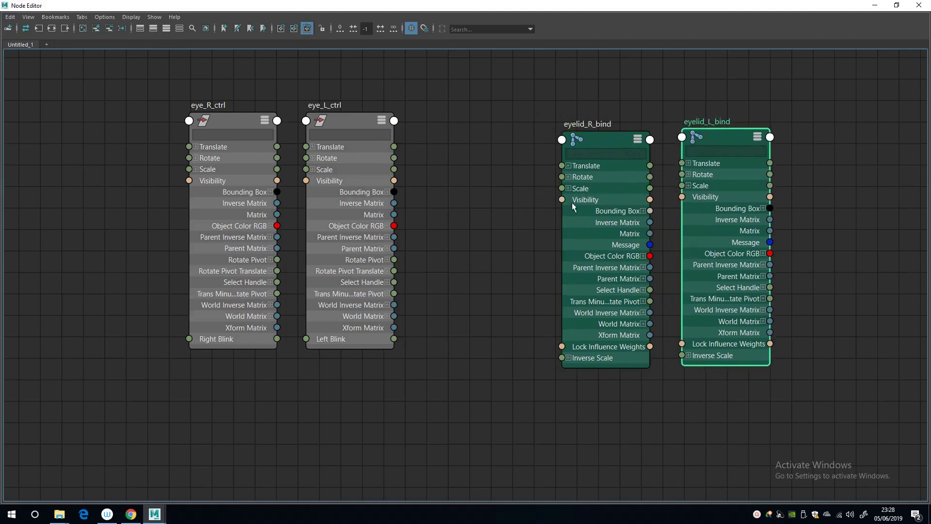
Expand the Rotate attribute on eyelid_R_bind and eyelid_L_bind to expose their individual X, Y and Z channels
click(576, 180)
mouse_move(561, 177)
mouse_down()
mouse_move(575, 180)
mouse_move(514, 168)
mouse_move(568, 179)
mouse_up()
click(568, 178)
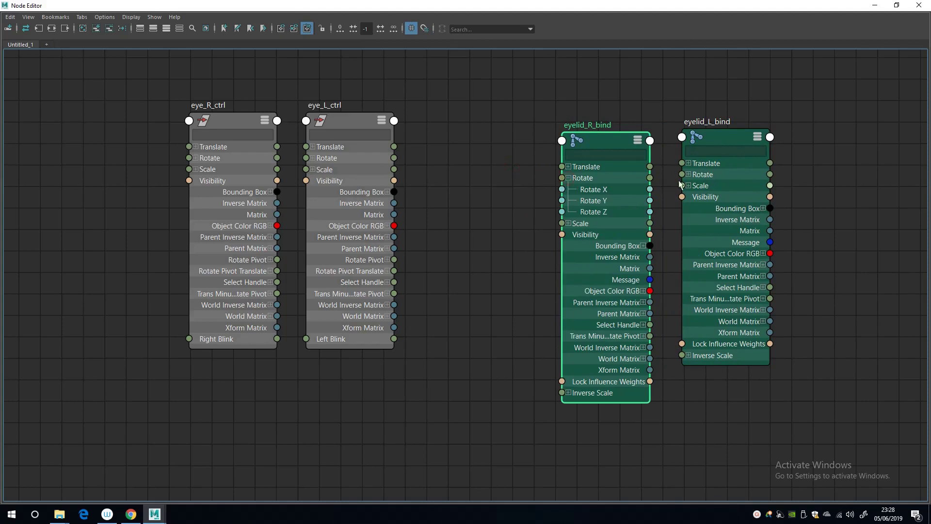
click(690, 174)
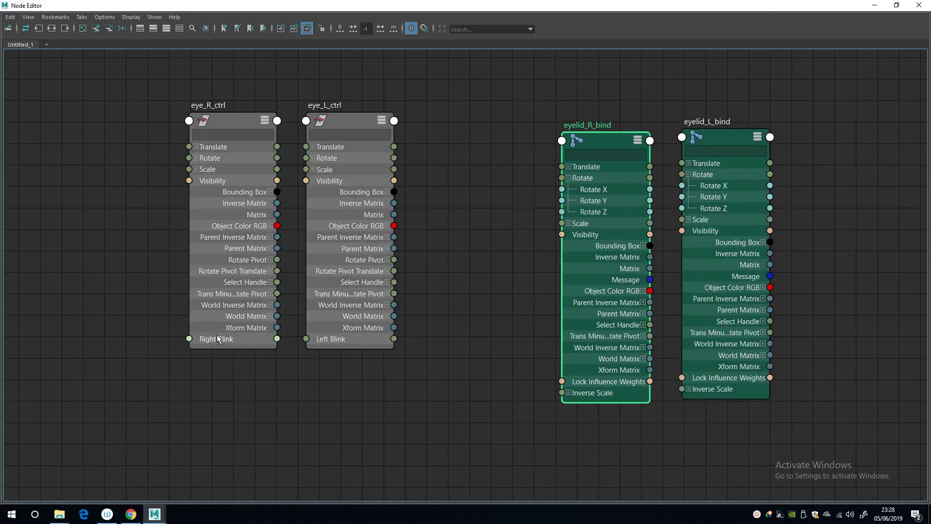
Try rotating the right eye control eye_R_ctrl in the viewport, and undo the rotation
click(875, 6)
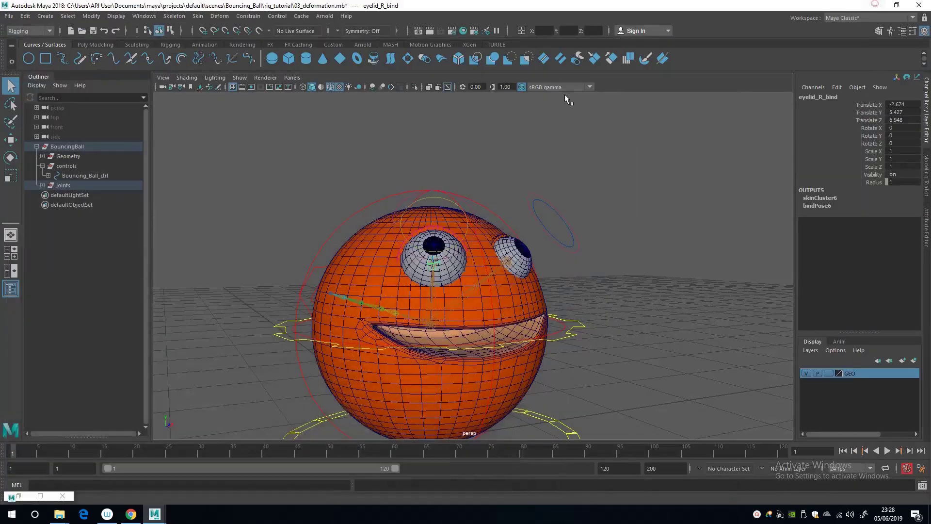
alt+drag(485, 218, 509, 198)
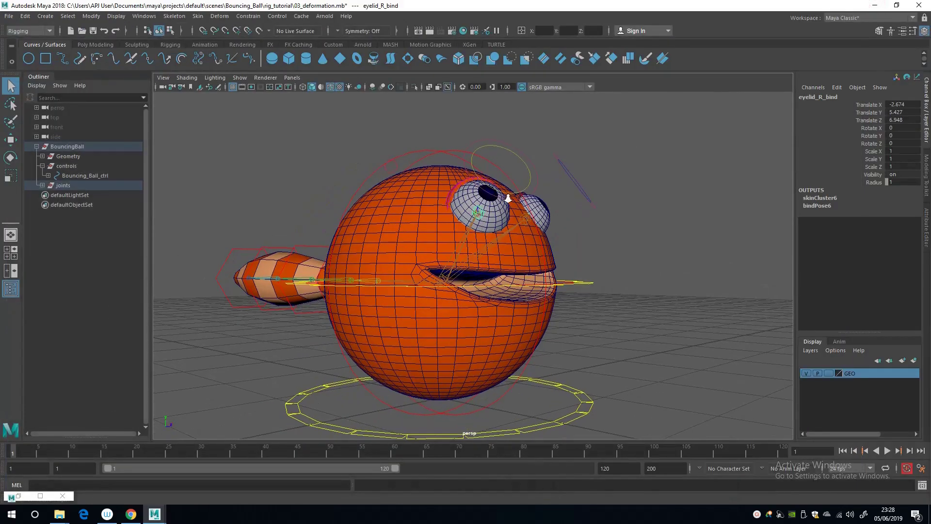
click(508, 148)
key(e)
drag(545, 117, 556, 143)
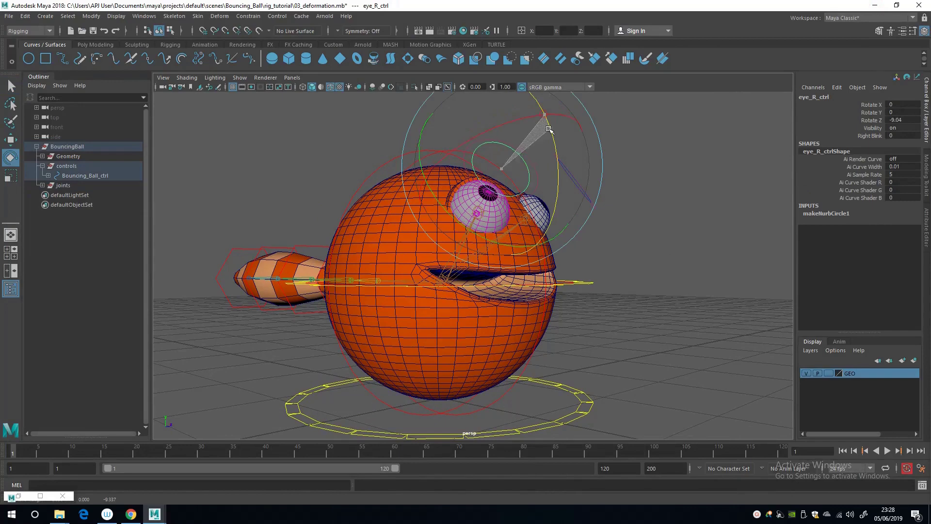
key(ctrl+z)
key(q)
Try rotating the right eyelid joint about Y by about -103 degrees to close the lid, and undo it
alt+drag(442, 213, 478, 221)
click(483, 223)
key(e)
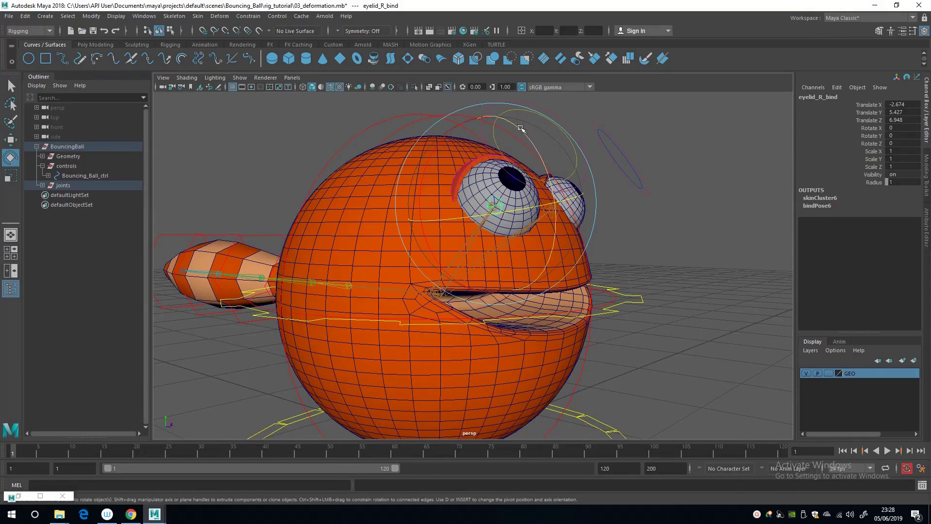
drag(518, 127, 584, 276)
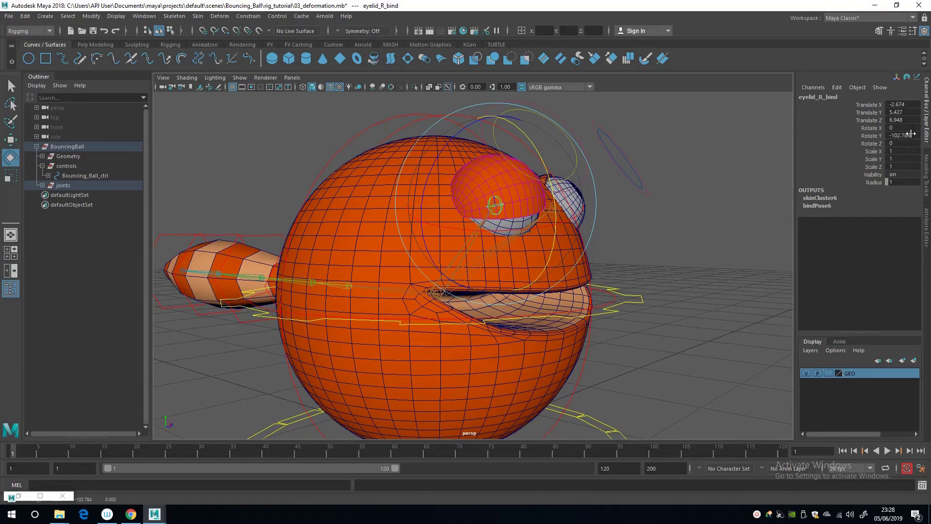
alt+drag(620, 208, 565, 191)
key(ctrl+z)
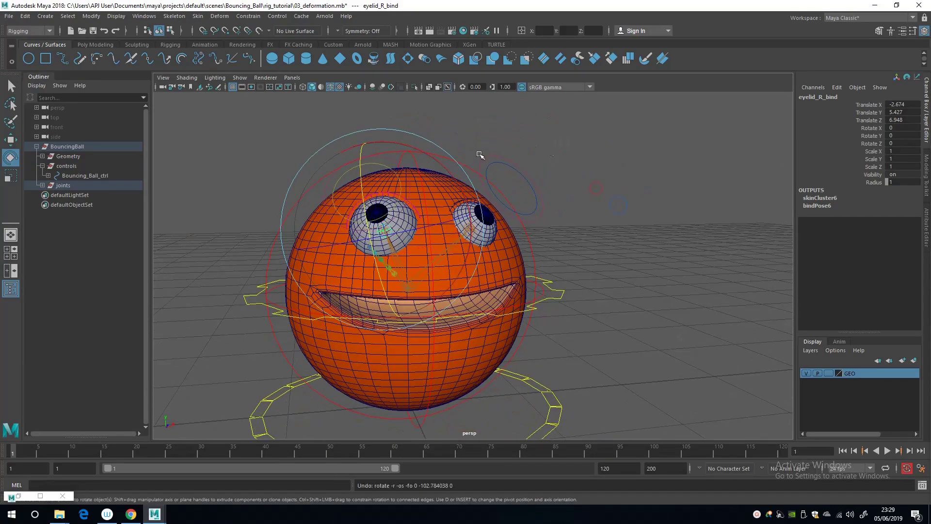
Try rotating the left eyelid joint eyelid_L_bind over the eye, and undo the rotation
alt+drag(479, 156, 427, 180)
click(426, 180)
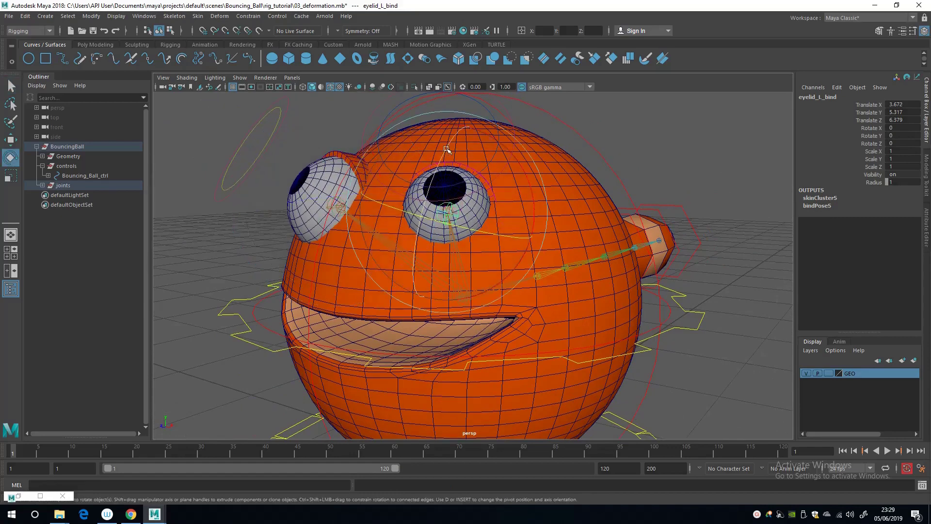
drag(447, 145, 379, 202)
key(ctrl+z)
Restore the Node Editor and spread the nodes out, leaving a wide gap between the two eye controls and the eyelid joints
click(40, 496)
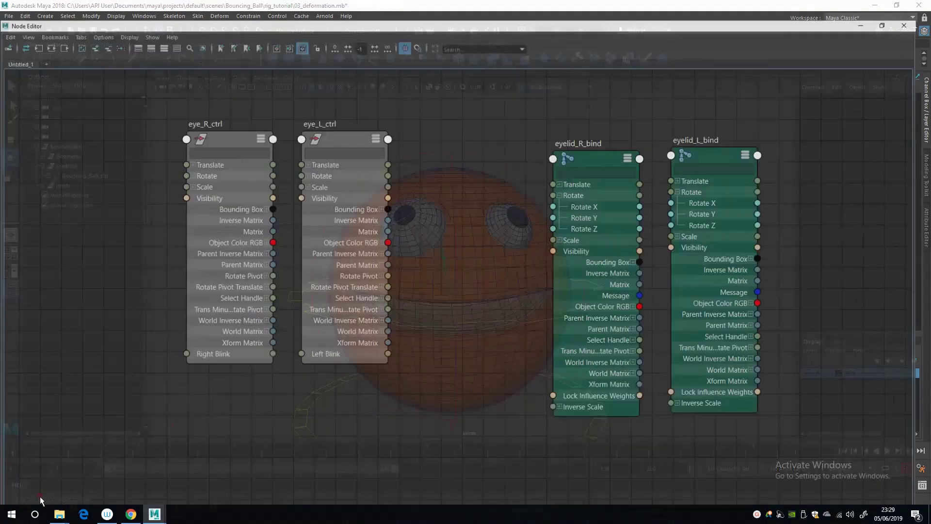
drag(592, 144, 576, 127)
alt+middle_drag(575, 125, 448, 161)
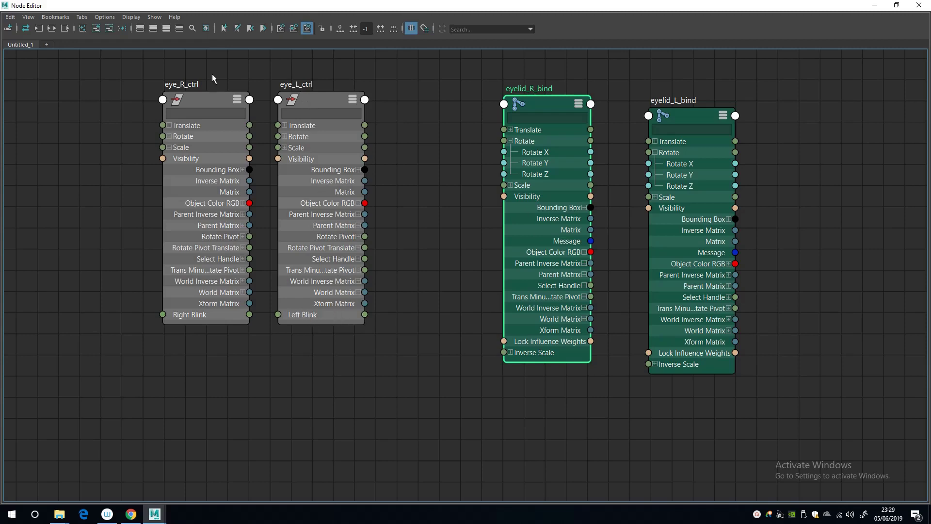
drag(210, 71, 295, 108)
drag(211, 98, 159, 93)
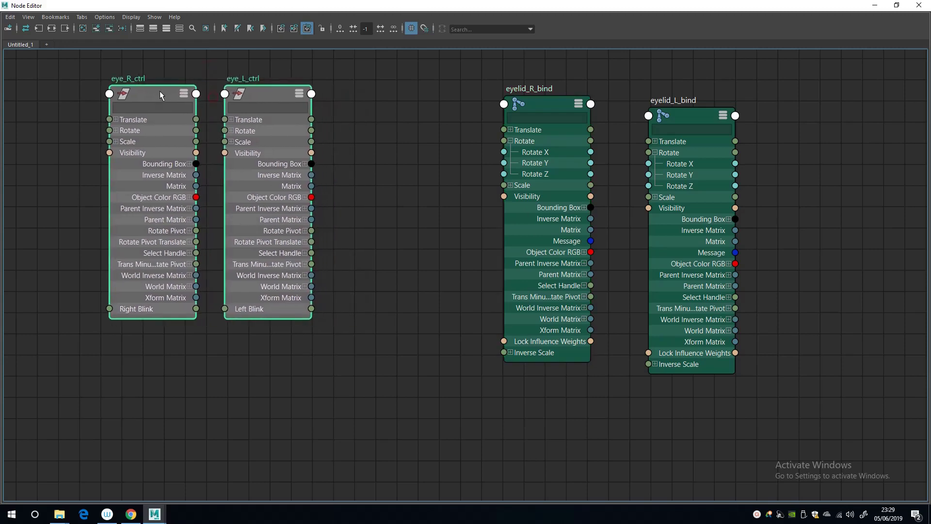
click(392, 187)
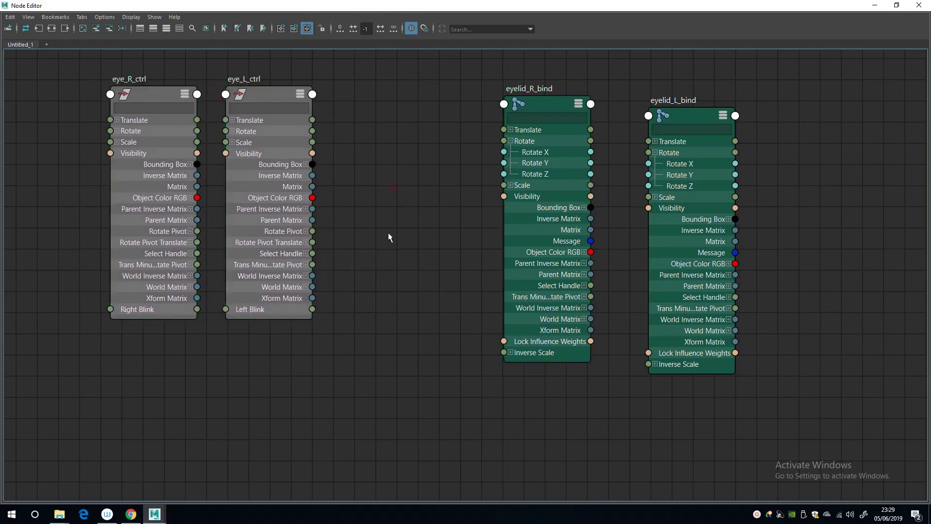
Create a Multiply Divide node, place it between the eye controls and the eyelid joints, and show its full attribute list
right_click(381, 303)
click(381, 278)
drag(294, 164, 293, 162)
click(289, 192)
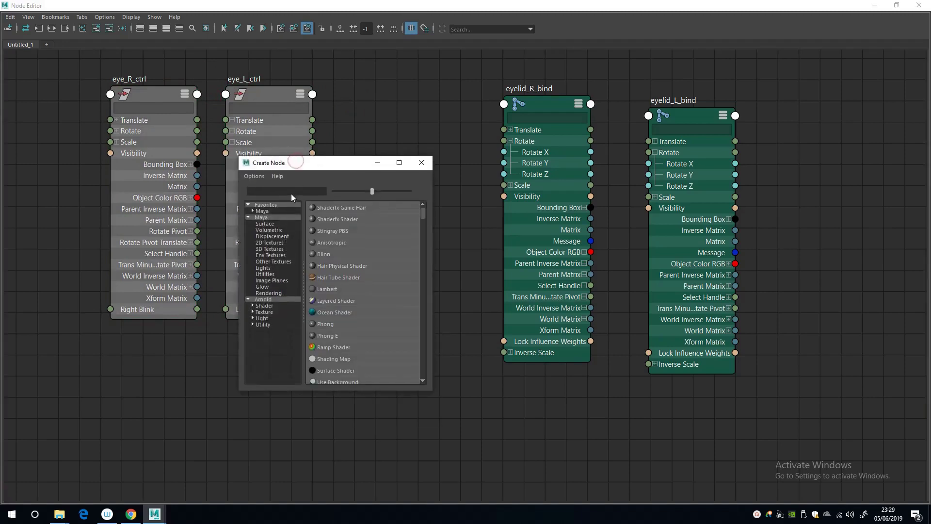
text(mukl)
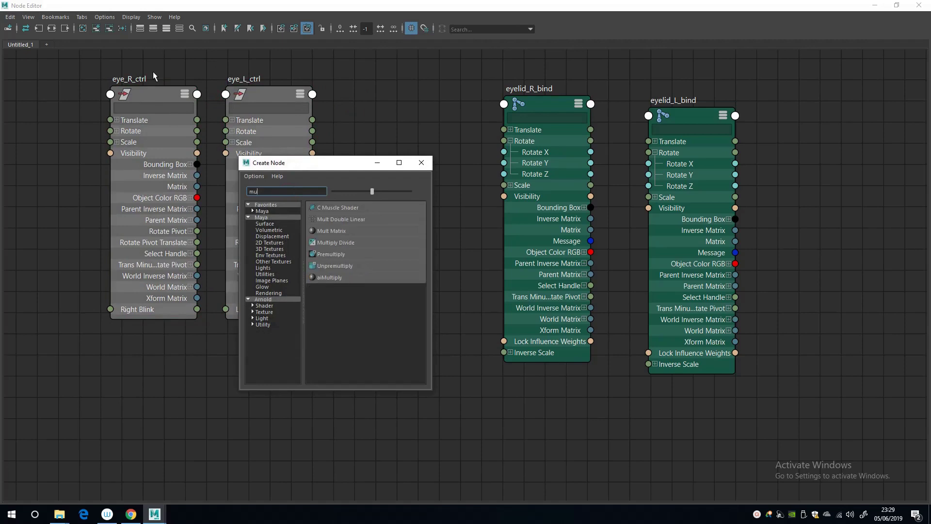
key(BackSpace)
text(l)
click(337, 231)
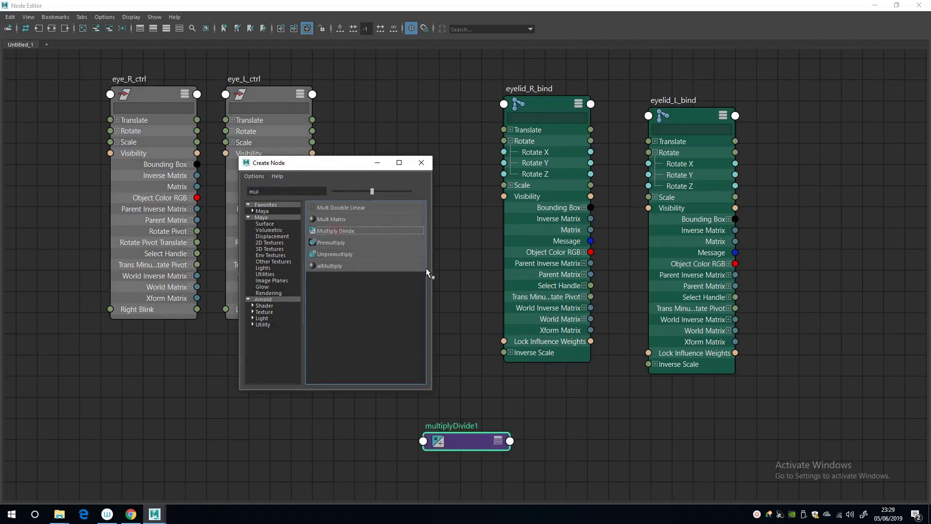
drag(473, 441, 400, 218)
click(430, 237)
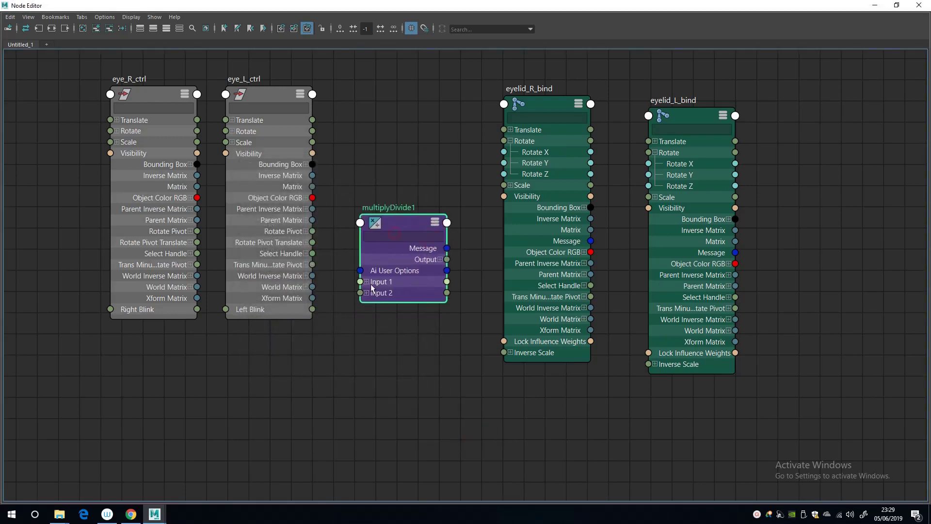
Connect Left Blink of eye_L_ctrl to Input 1X and Right Blink of eye_R_ctrl to Input 1Y on the Multiply Divide node
click(366, 281)
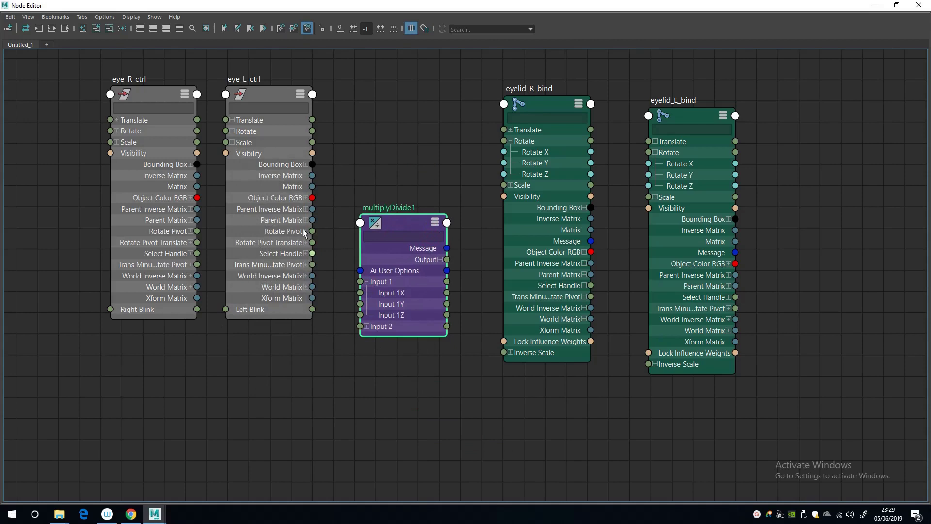
drag(389, 222, 392, 205)
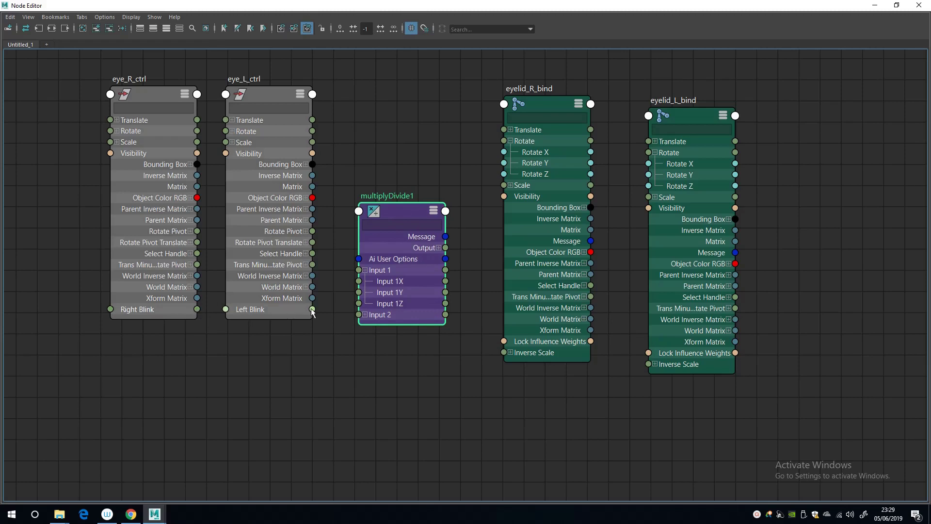
drag(313, 309, 361, 282)
drag(197, 309, 358, 292)
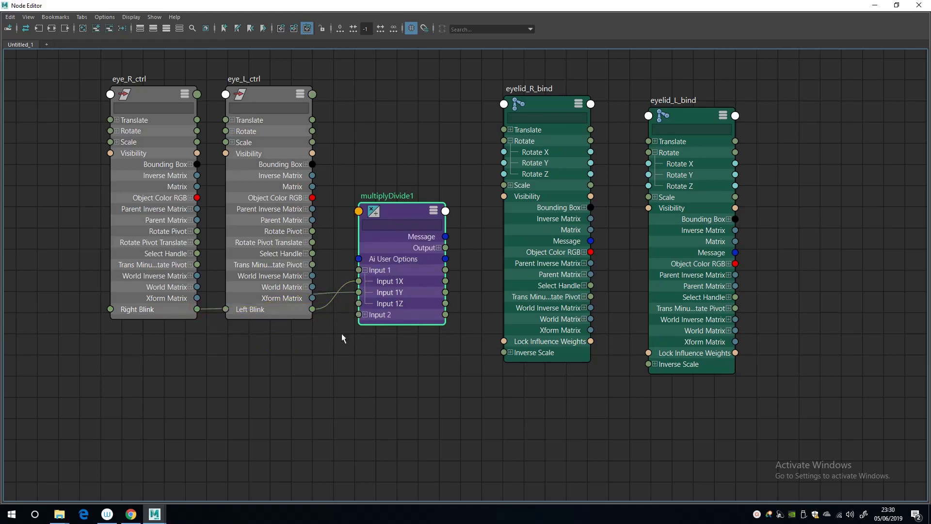
Expand Input 2 on the Multiply Divide node and rename the node blink_mulDiv
click(365, 314)
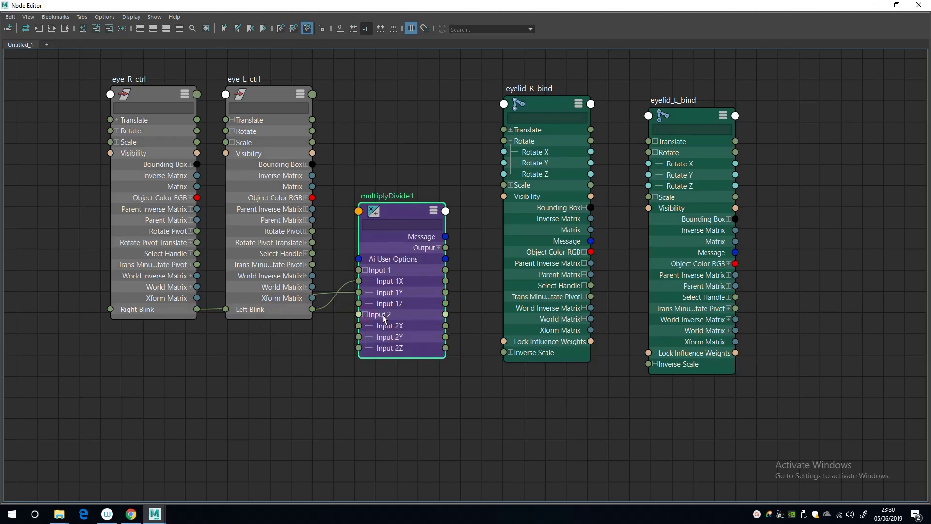
drag(404, 211, 399, 211)
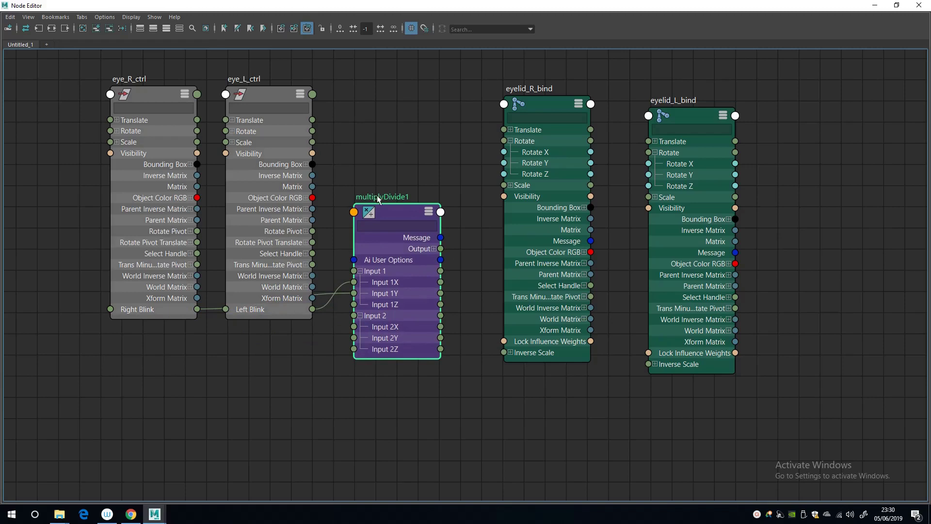
double_click(392, 194)
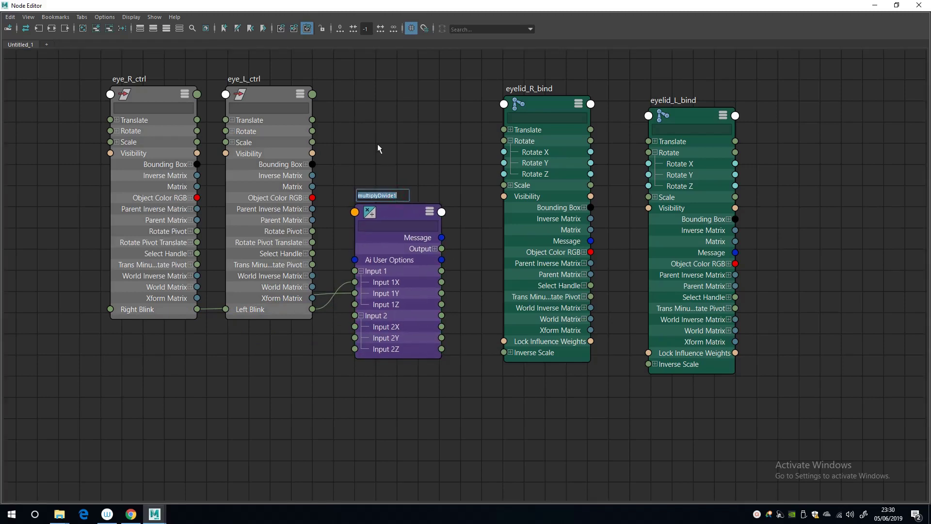
text(blink_mulDiv)
key(Return)
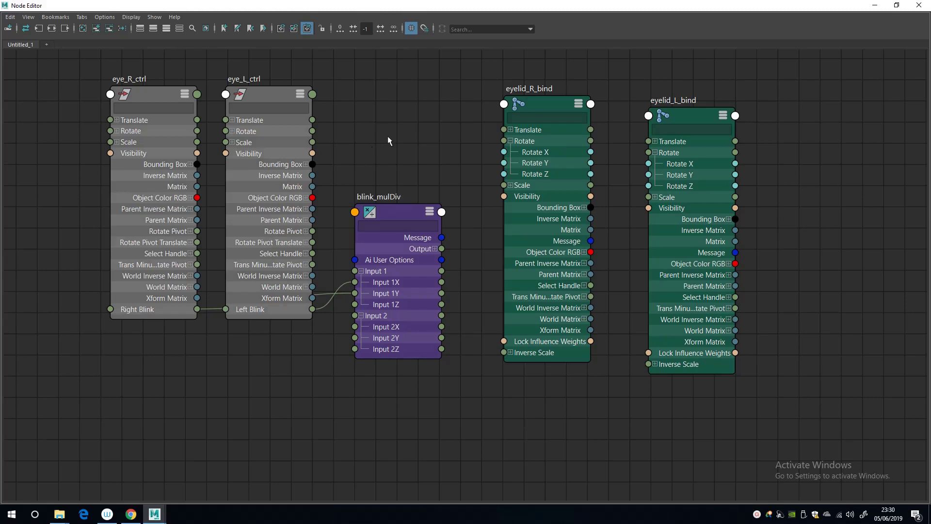
Expand the Output channels of blink_mulDiv and connect its Input 1X channel to Rotate Z on eyelid_L_bind
mouse_move(390, 207)
mouse_down()
mouse_move(384, 193)
mouse_move(397, 196)
mouse_up()
click(428, 233)
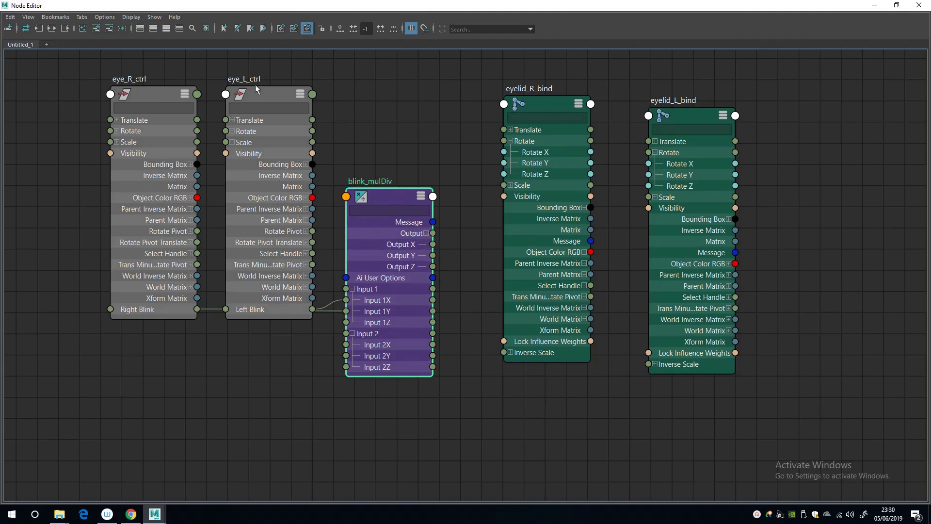
drag(264, 93, 265, 59)
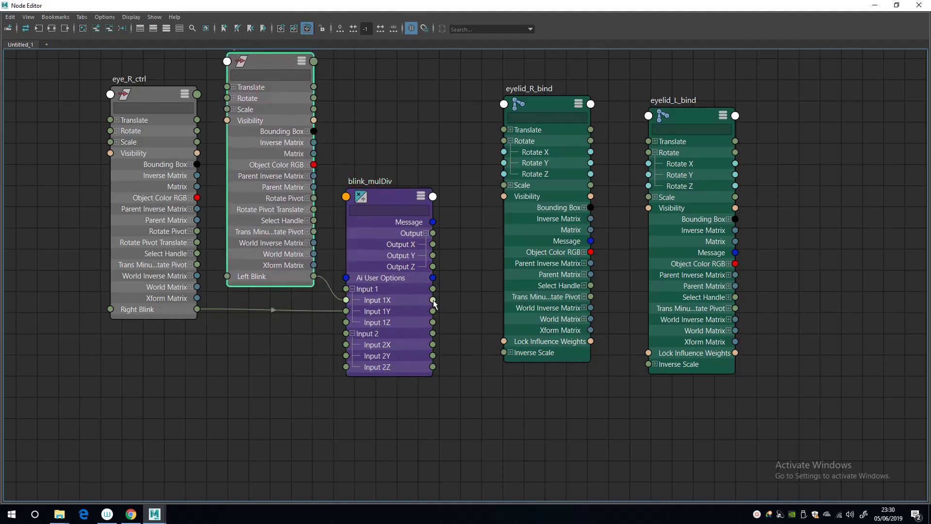
drag(464, 229, 655, 184)
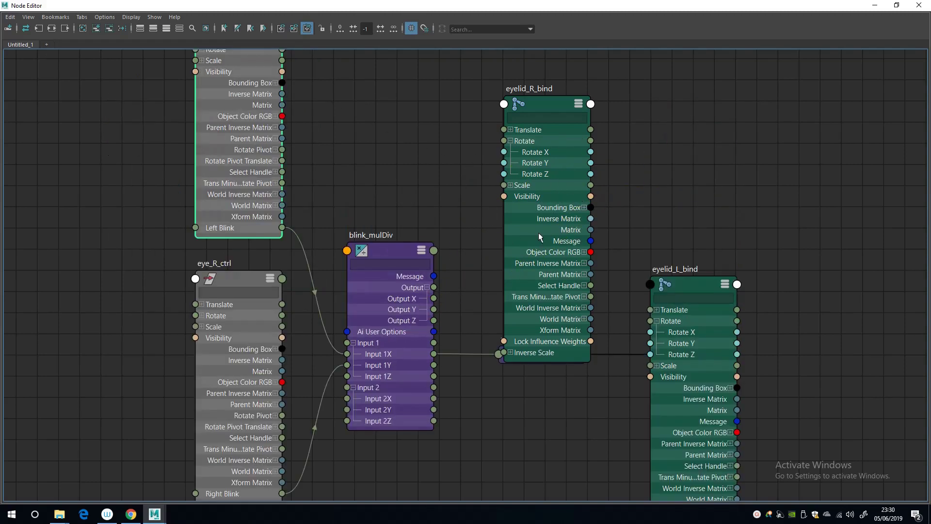
Move eyelid_R_bind clear of the unit conversion node and connect Output Y of blink_mulDiv to its Rotate Y
click(546, 89)
drag(547, 92, 559, 46)
mouse_move(373, 250)
mouse_down()
mouse_move(388, 256)
mouse_move(371, 246)
mouse_up()
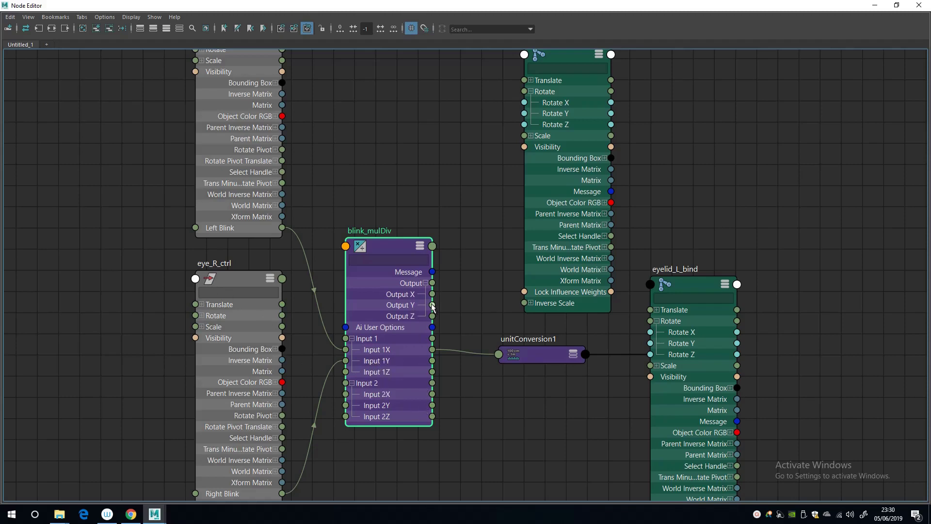
drag(432, 305, 531, 113)
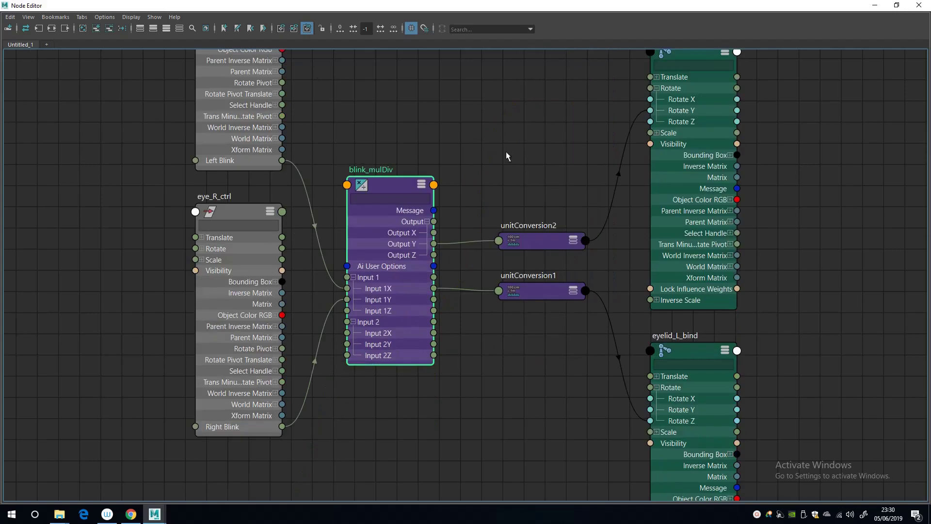
scroll(505, 151, down, 3)
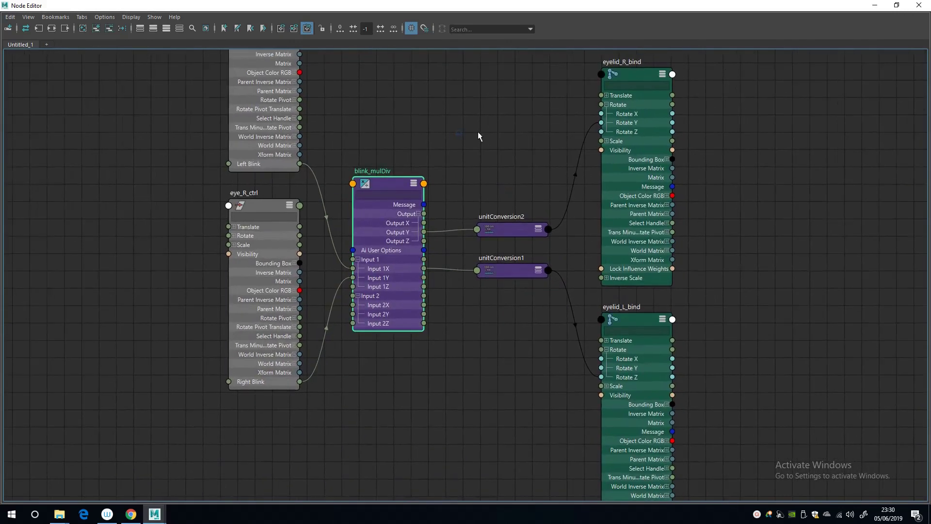
alt+middle_drag(479, 137, 498, 145)
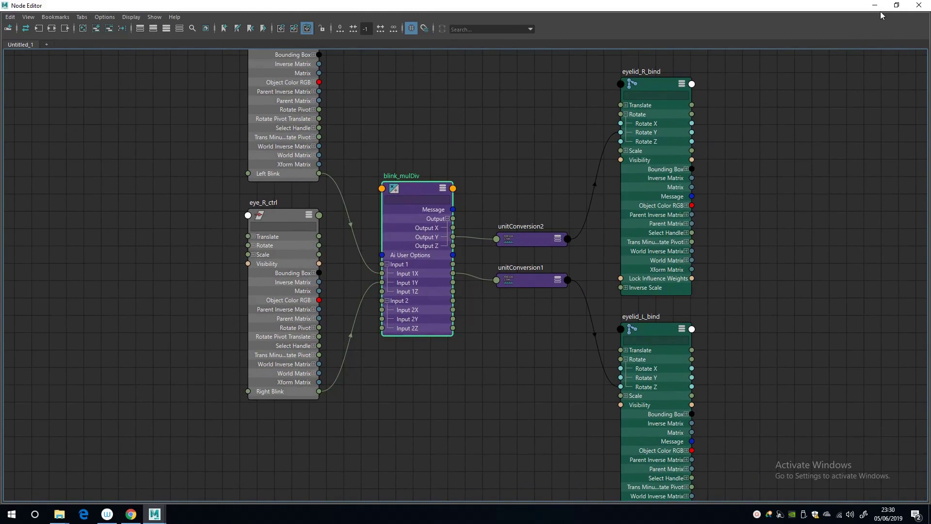
Minimize the Node Editor with blink_mulDiv still selected and bring the ball's face into view in the viewport
click(400, 153)
click(919, 5)
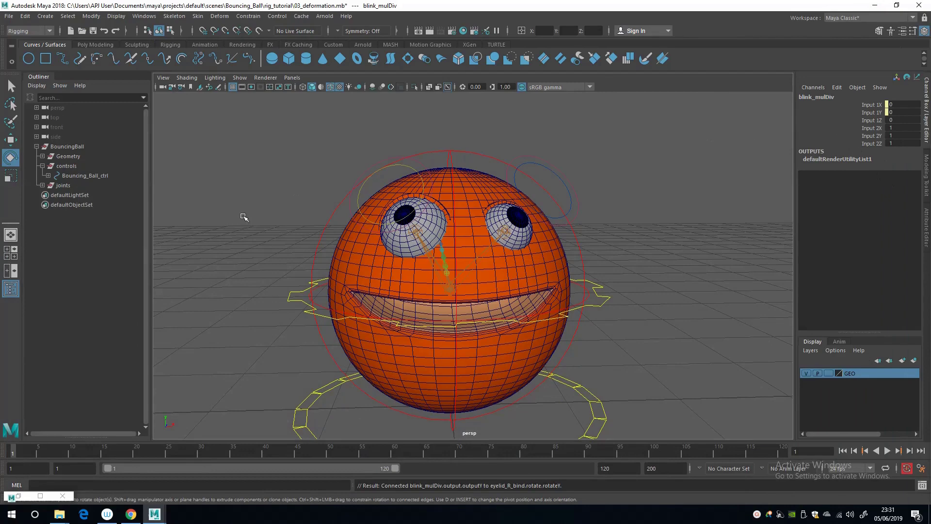
alt+drag(243, 220, 308, 266)
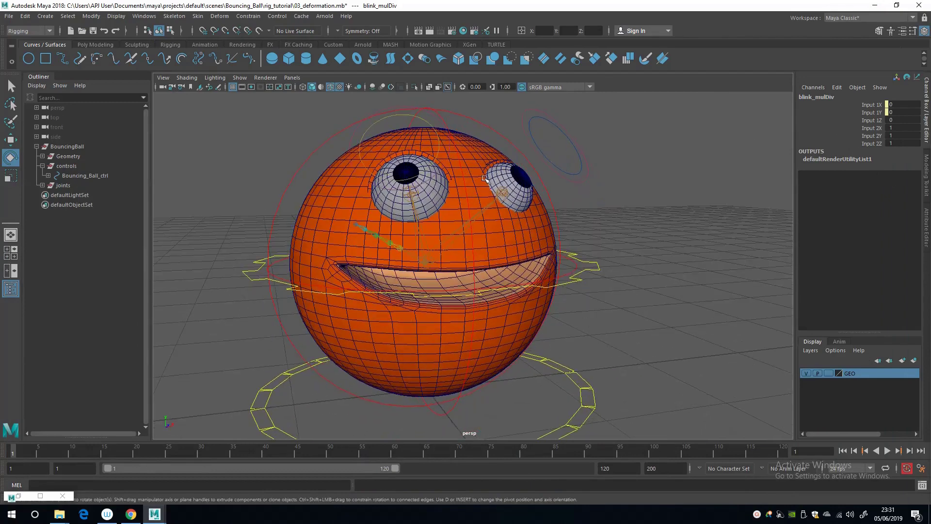
Try scrubbing Input 2X and Input 2Y of blink_mulDiv together, and undo the change
drag(872, 128, 871, 137)
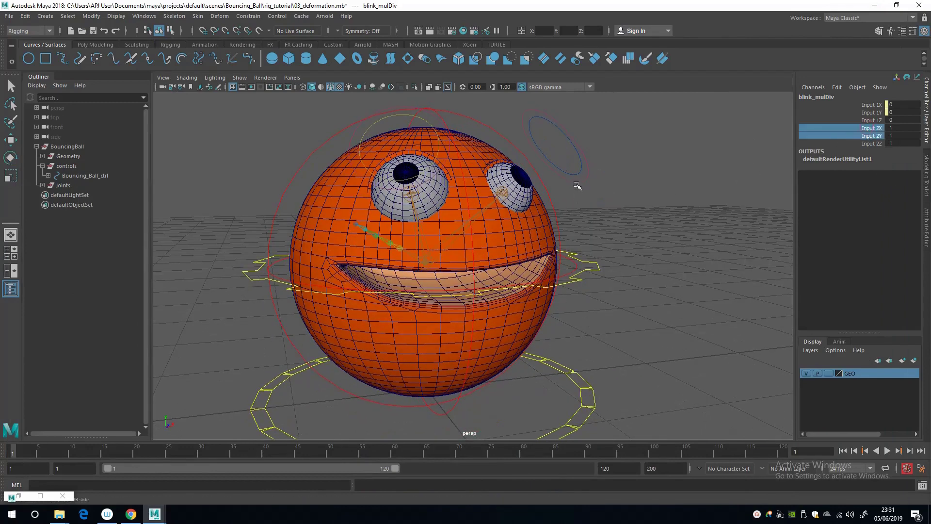
middle_drag(588, 171, 635, 175)
key(ctrl+z)
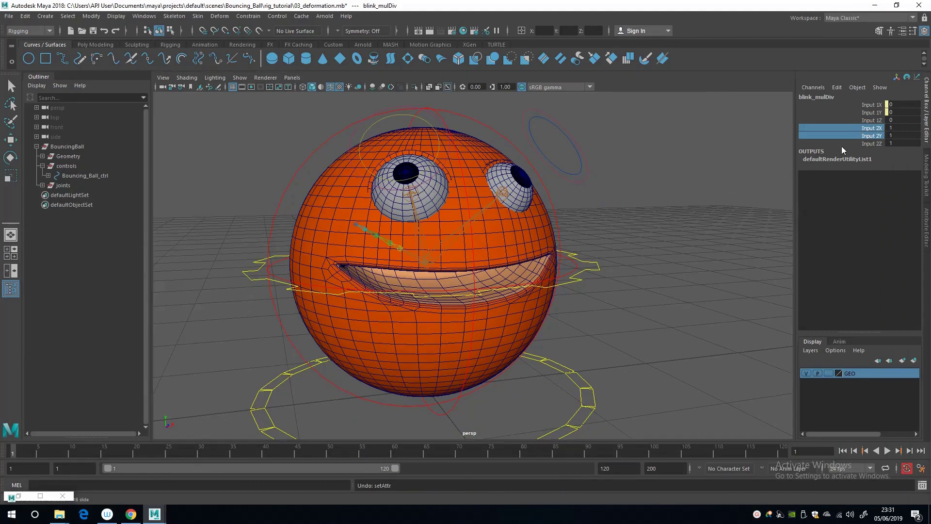
Set Input 2X and Input 2Y of blink_mulDiv to 150
click(900, 136)
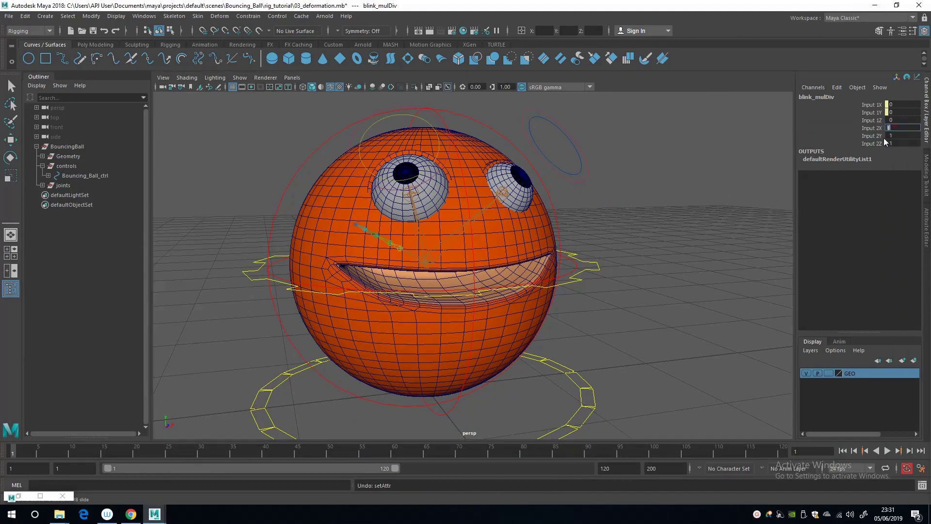
drag(890, 128, 898, 136)
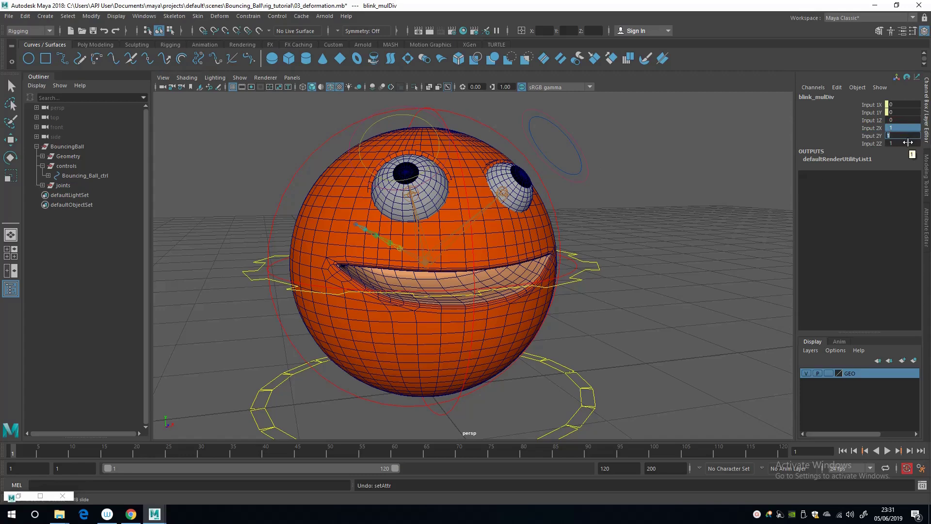
text(150)
key(Return)
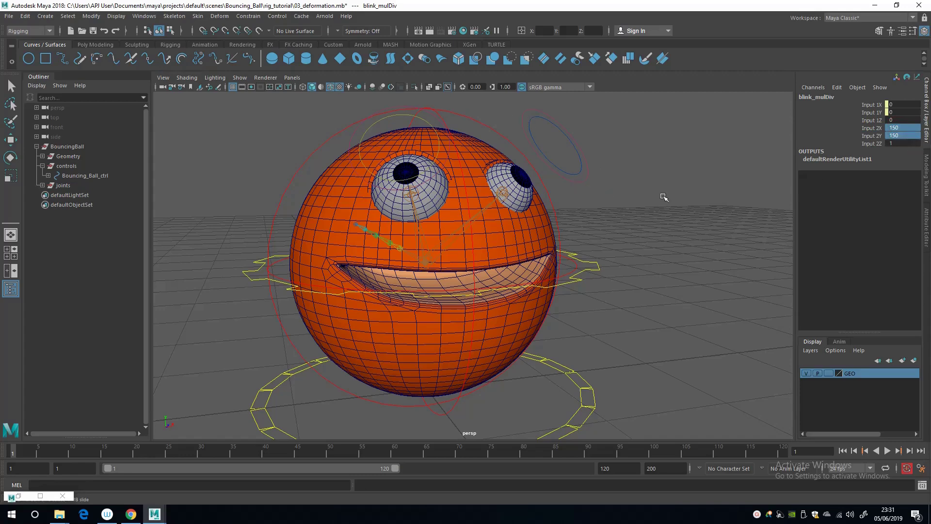
Check eye_L_ctrl's channels, then expand the blink_mulDiv inputs on the eyelid_L_bind joint to compare its values
click(663, 197)
alt+drag(663, 197, 567, 210)
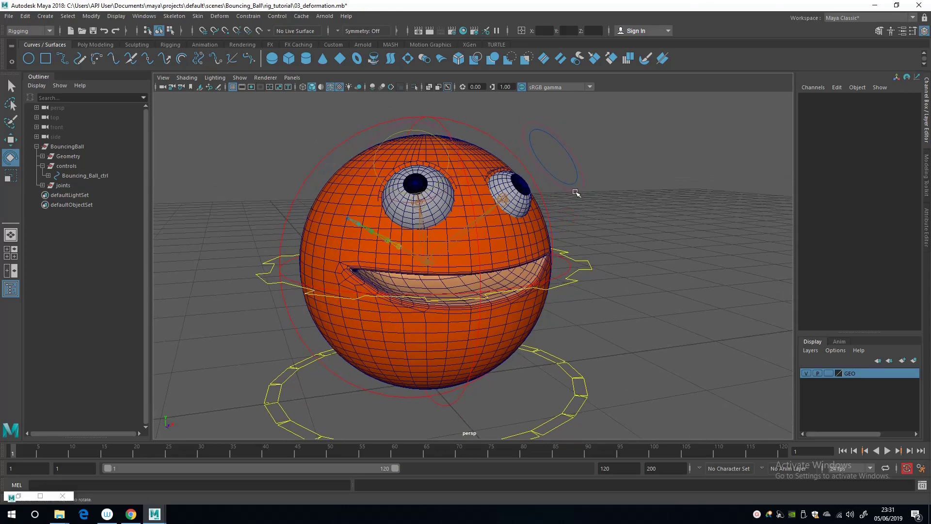
click(576, 189)
click(580, 194)
click(579, 189)
key(q)
click(573, 186)
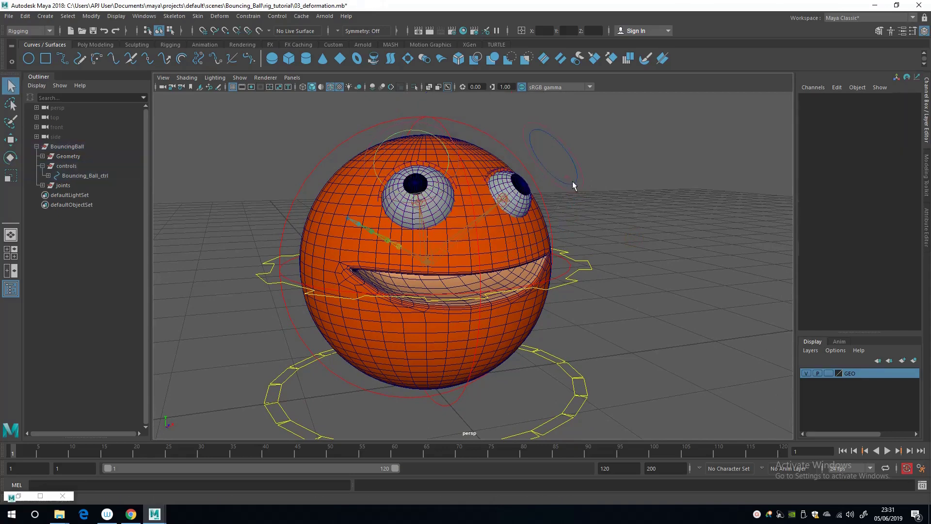
click(576, 189)
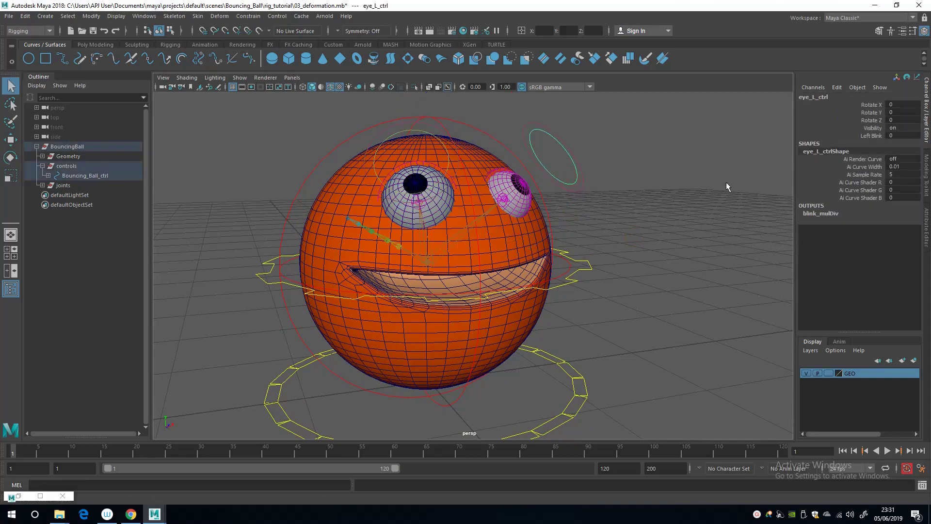
alt+middle_drag(728, 187, 719, 201)
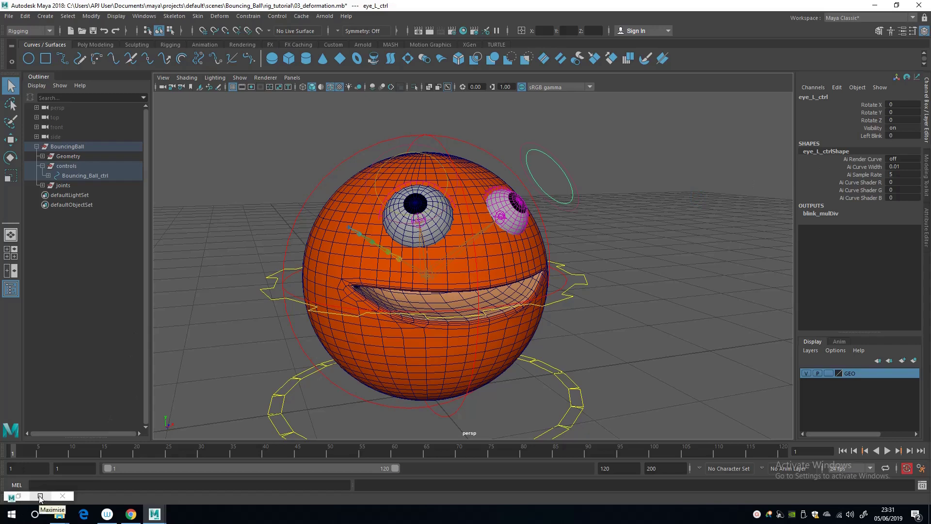
click(498, 223)
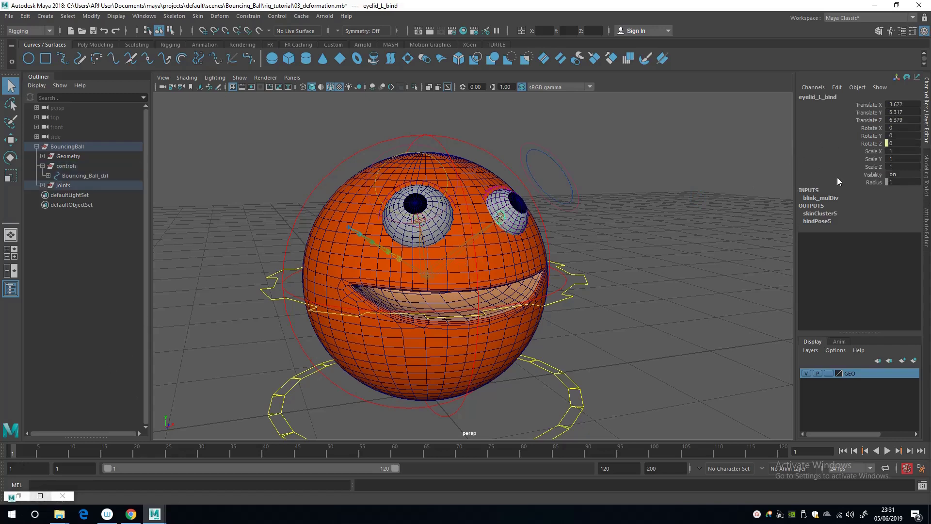
click(816, 198)
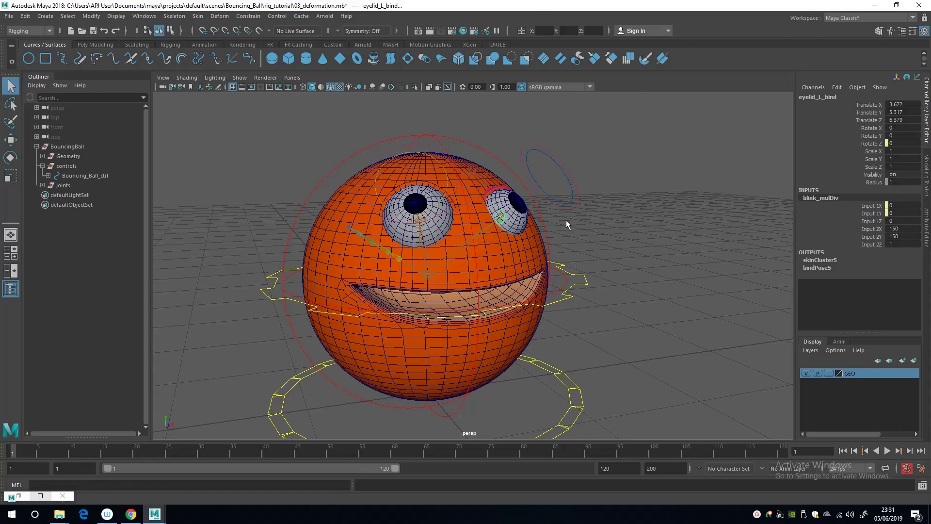
Set Left Blink on eye_L_ctrl to 1 and check Rotate Z and the blink_mulDiv inputs of eyelid_L_bind
click(572, 199)
click(868, 136)
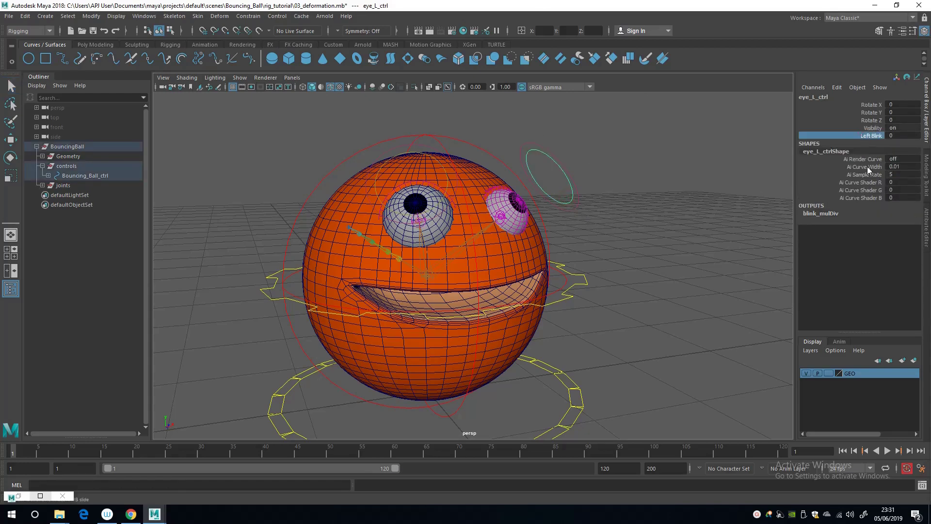
click(897, 135)
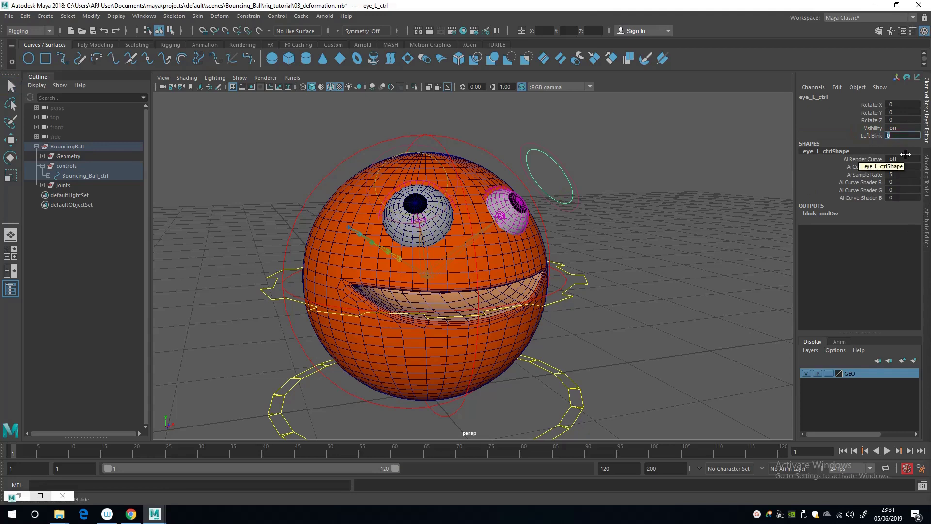
text(1)
key(Return)
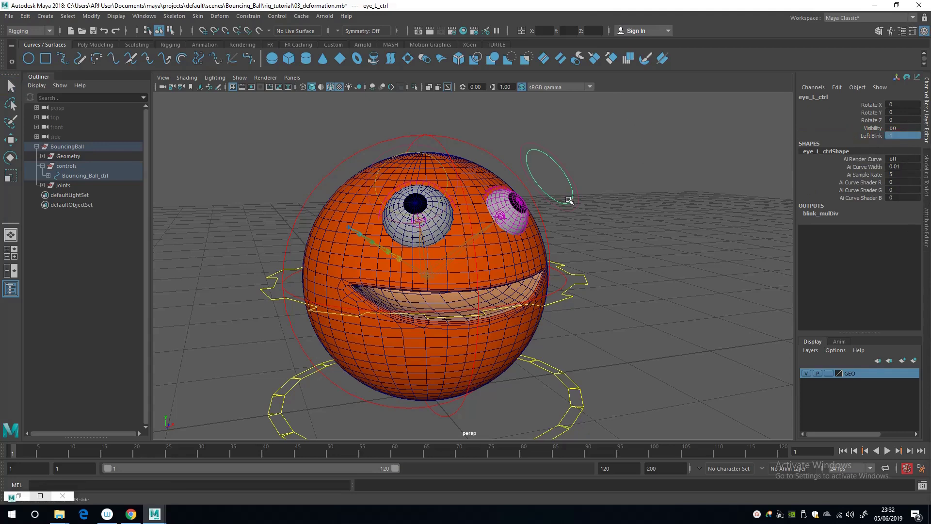
click(508, 221)
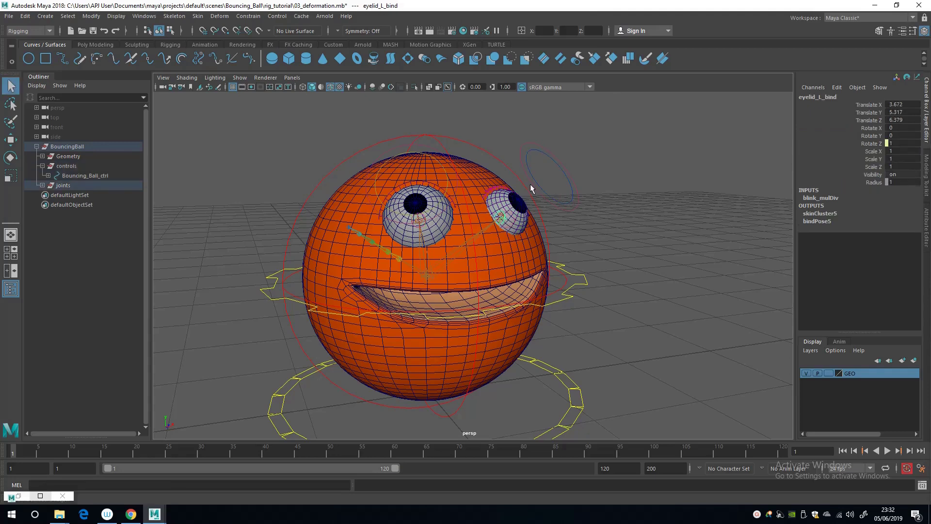
click(821, 198)
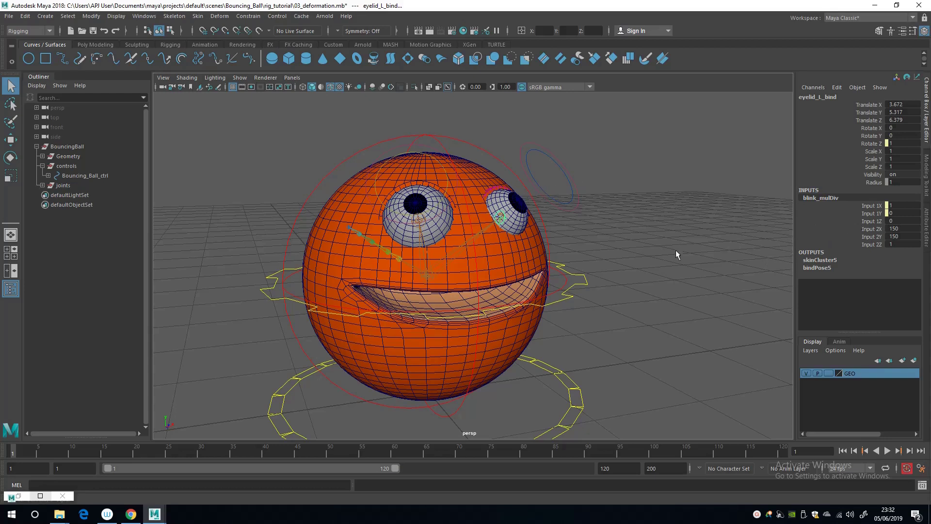
Delete unitConversion1 in the Node Editor, connect Output X of blink_mulDiv to Rotate Z of eyelid_L_bind, and minimize the editor
click(40, 495)
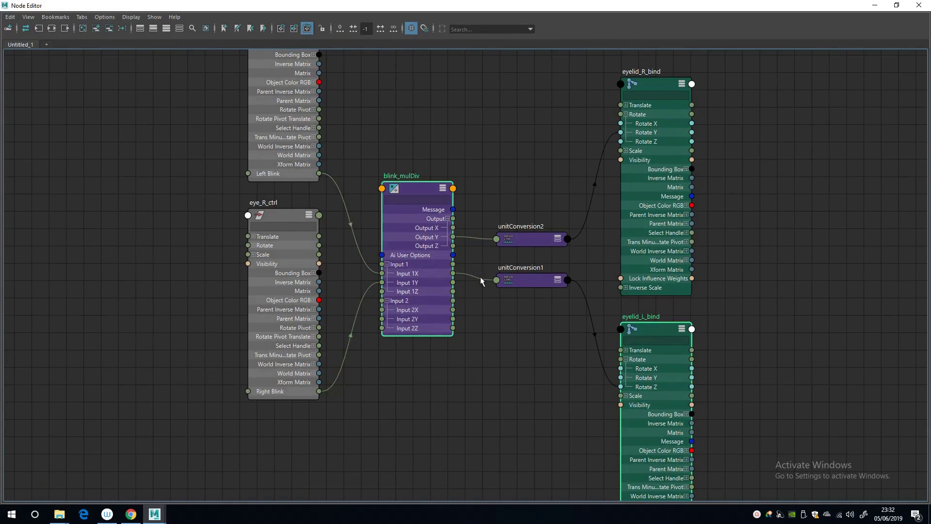
click(541, 277)
key(Delete)
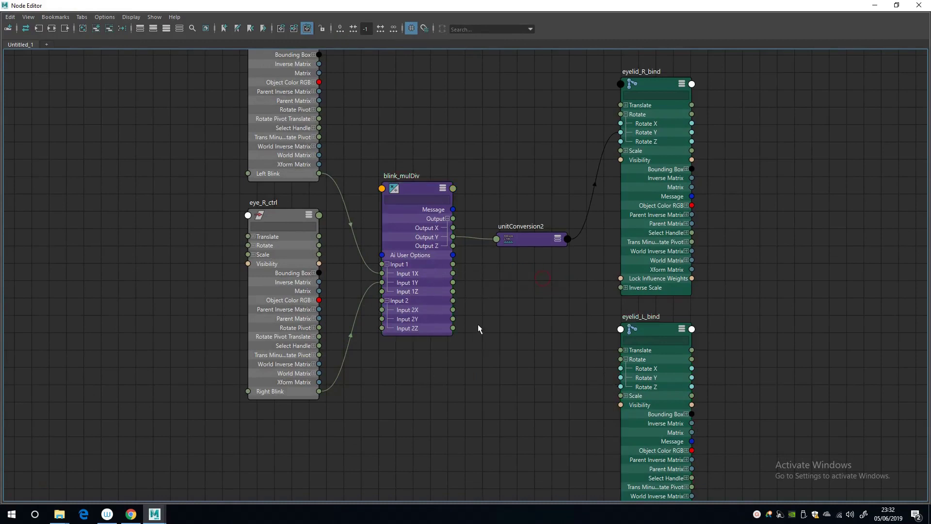
drag(453, 228, 637, 387)
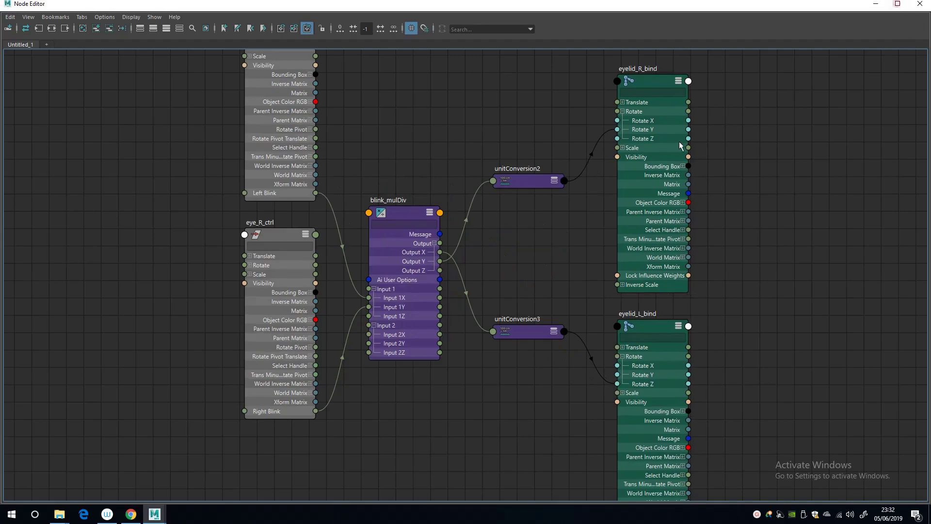
click(874, 11)
Set Input 2X and Input 2Y of blink_mulDiv to 130 through the inputs of eyelid_L_bind
alt+drag(481, 294, 571, 187)
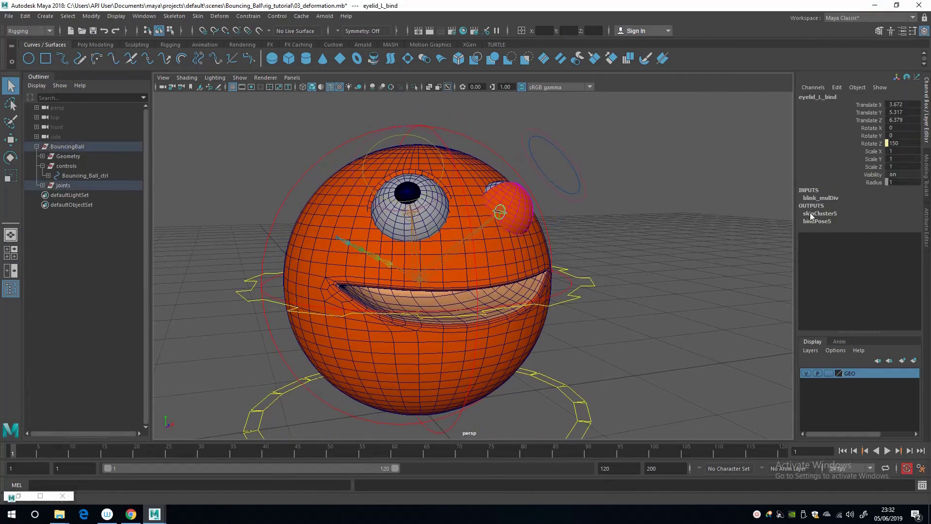
click(819, 197)
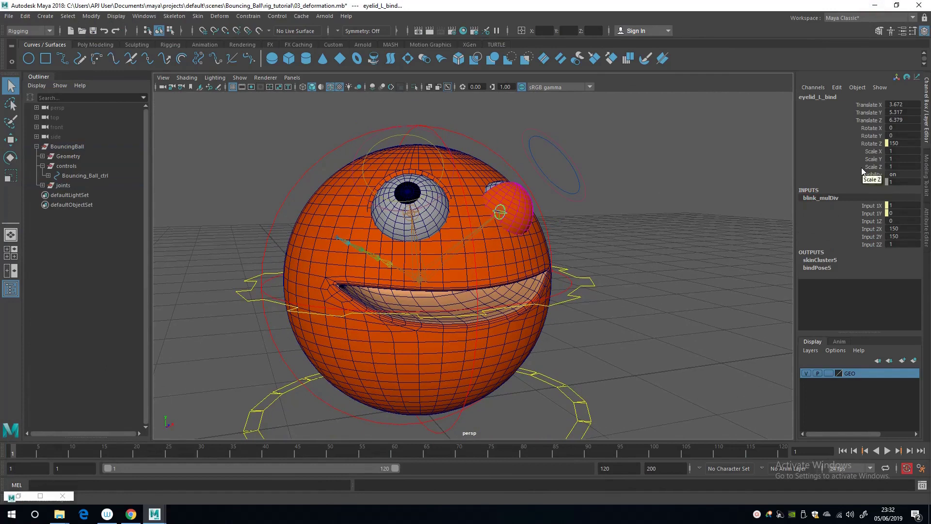
drag(895, 229, 898, 239)
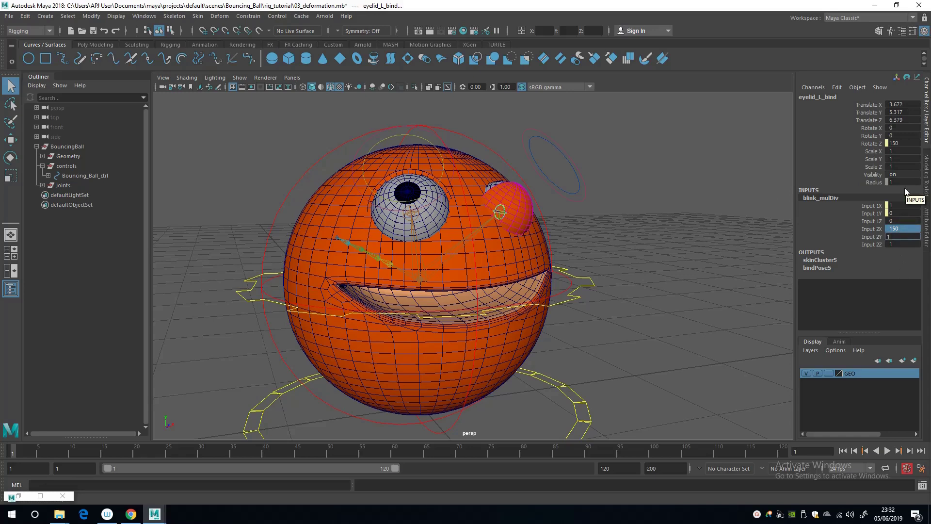
text(130)
key(Return)
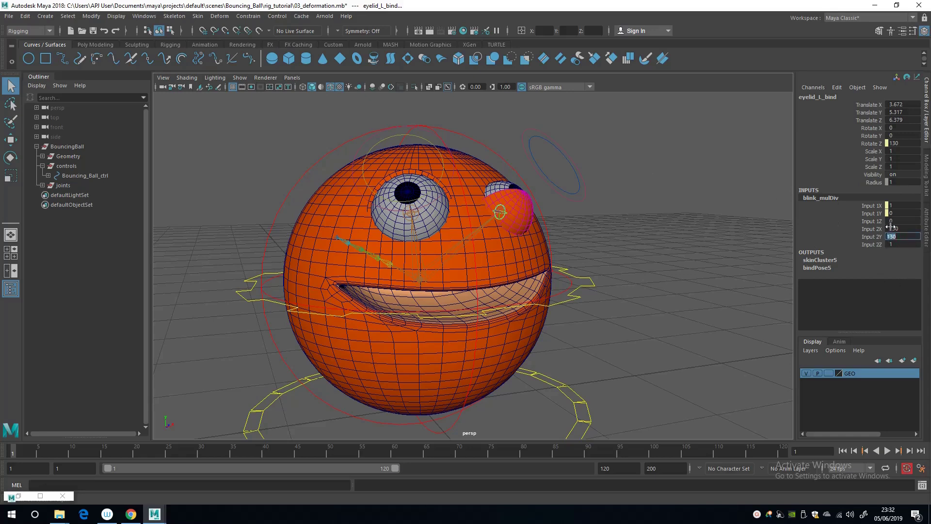
Set both Input 2X and Input 2Y of blink_mulDiv to -130
click(891, 230)
text(-130)
key(Tab)
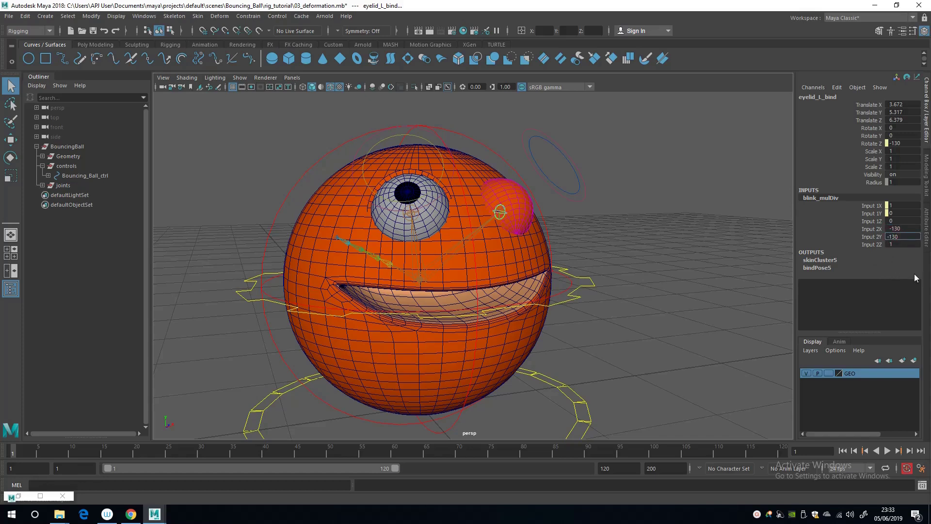
text(-130)
key(Return)
Scrub Left Blink on eye_L_ctrl to test the eyelid, and return it to 0
click(578, 189)
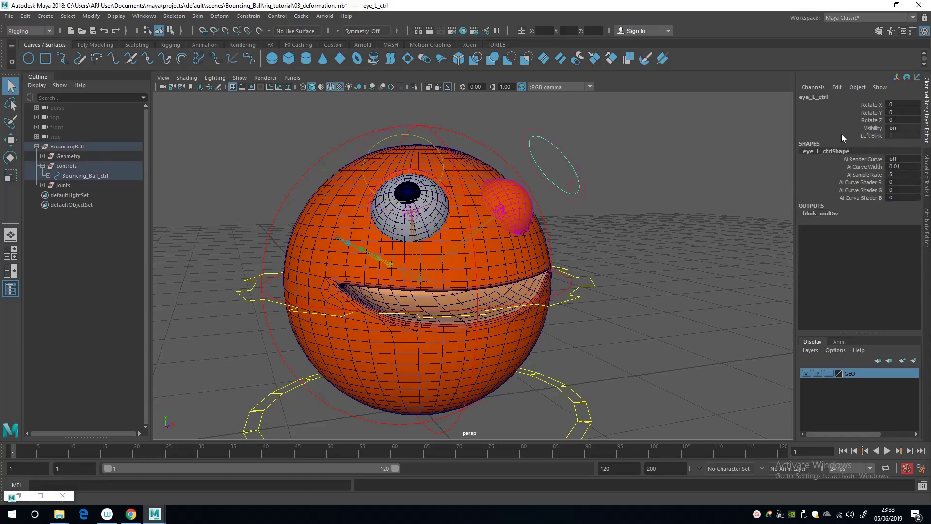
click(868, 136)
middle_drag(607, 202, 641, 216)
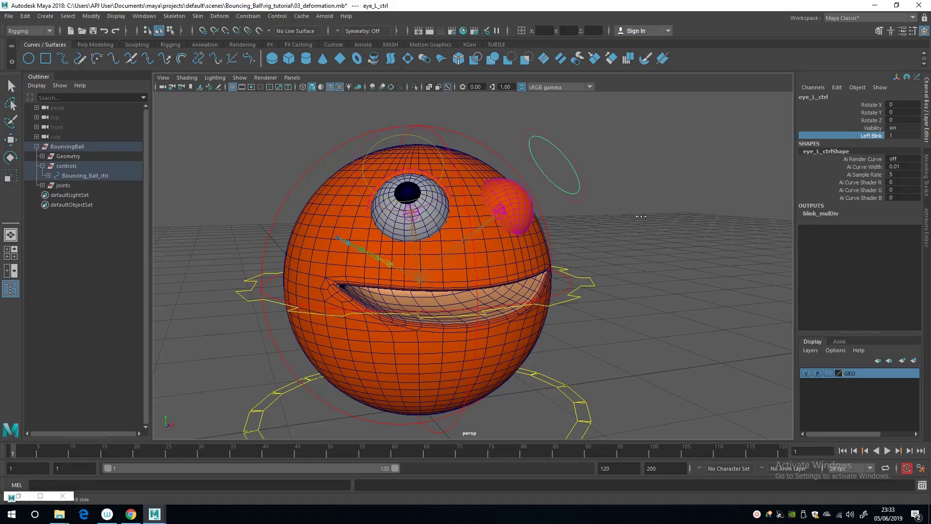
alt+drag(641, 216, 547, 200)
middle_drag(547, 200, 446, 233)
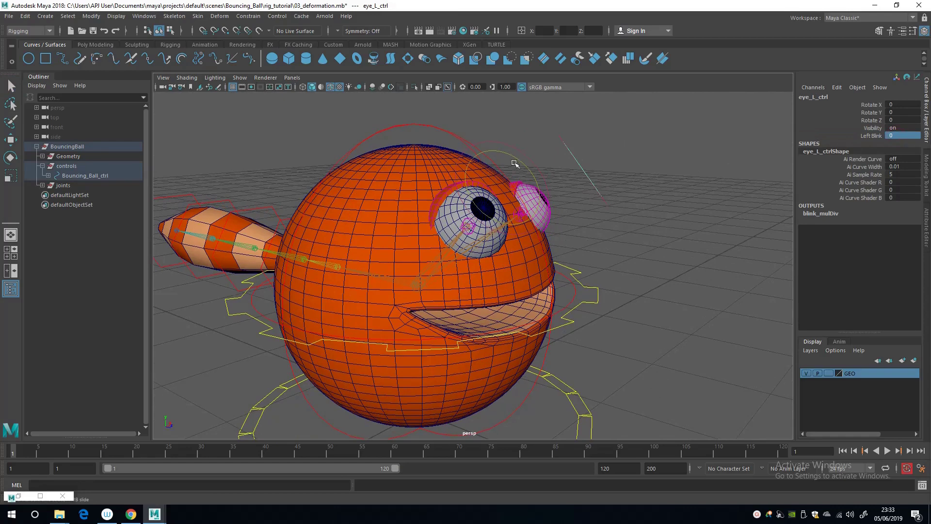
Test each eyelid separately by scrubbing Right Blink on eye_R_ctrl and Left Blink on eye_L_ctrl, returning both to 0
click(514, 163)
alt+drag(623, 219, 628, 209)
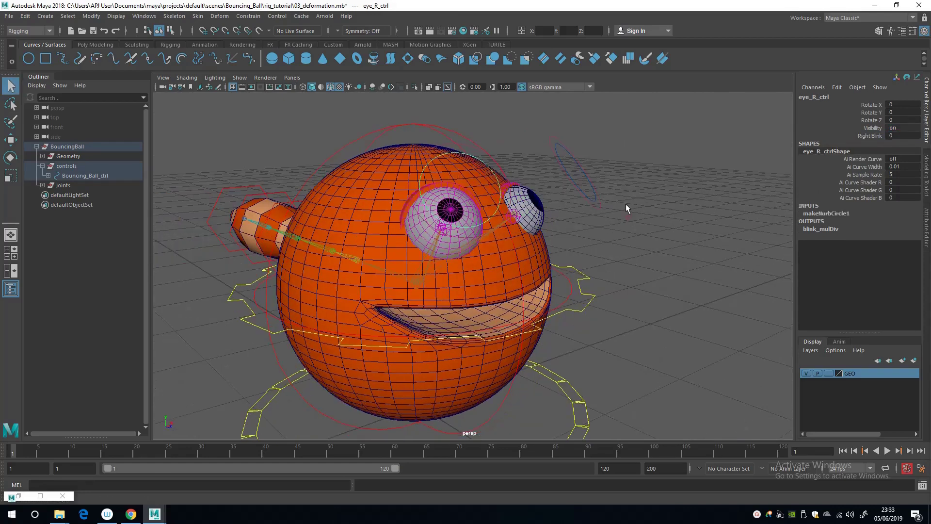
click(866, 136)
middle_drag(659, 168, 606, 165)
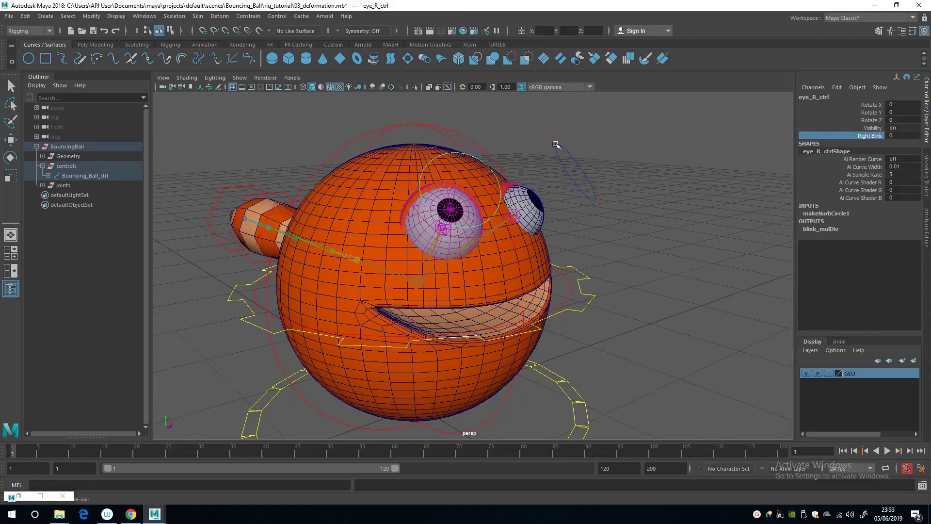
click(557, 144)
click(869, 135)
middle_drag(643, 168, 621, 151)
click(461, 153)
click(871, 136)
alt+drag(621, 151, 480, 160)
middle_drag(480, 160, 501, 163)
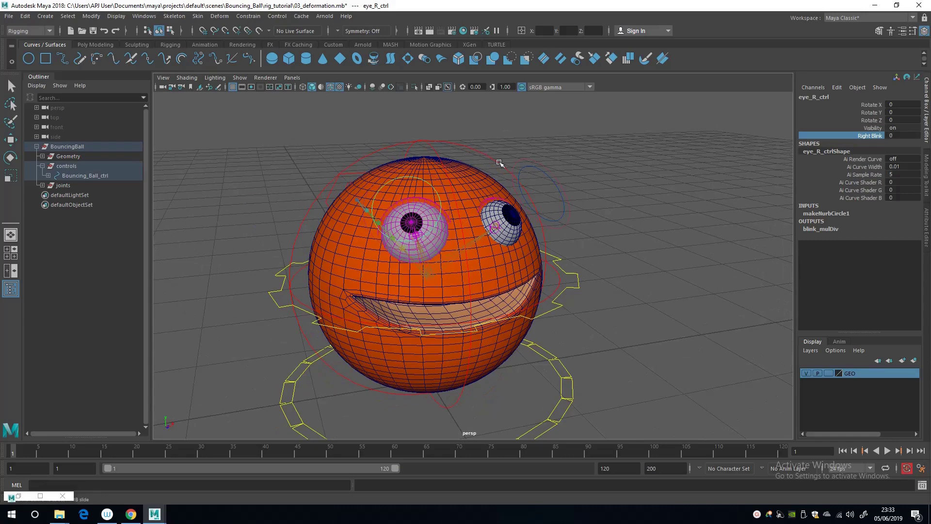
Select both eye controls, scrub Left Blink to test it with the two selected, and clear the selection
alt+drag(596, 220, 703, 204)
click(610, 202)
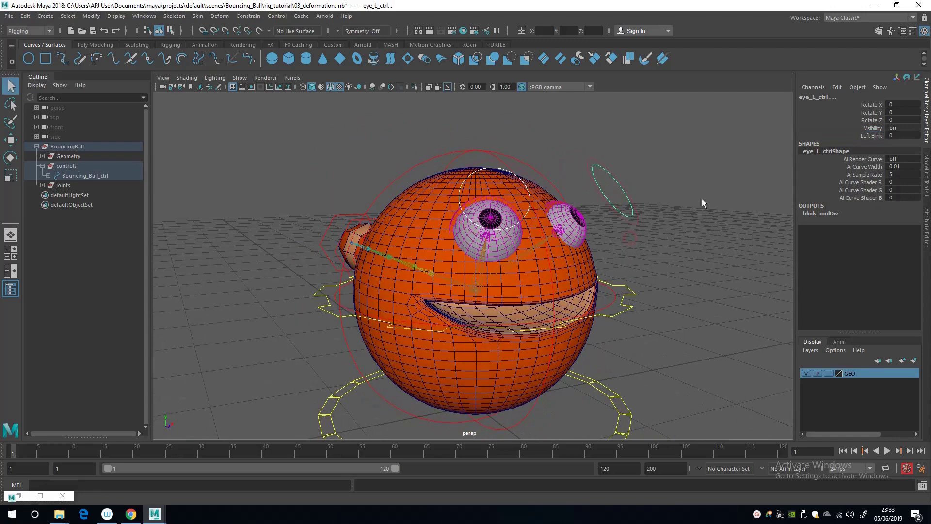
click(868, 135)
middle_drag(676, 167, 635, 155)
click(723, 214)
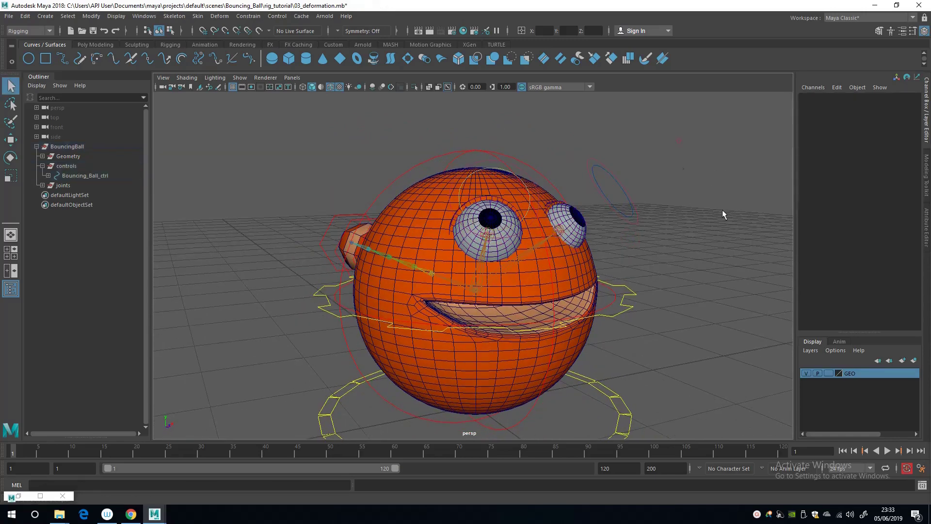
Select eye_L_ctrl and add eye_R_ctrl, then scrub Right Blink to test the eyelids and return it to 0
click(596, 167)
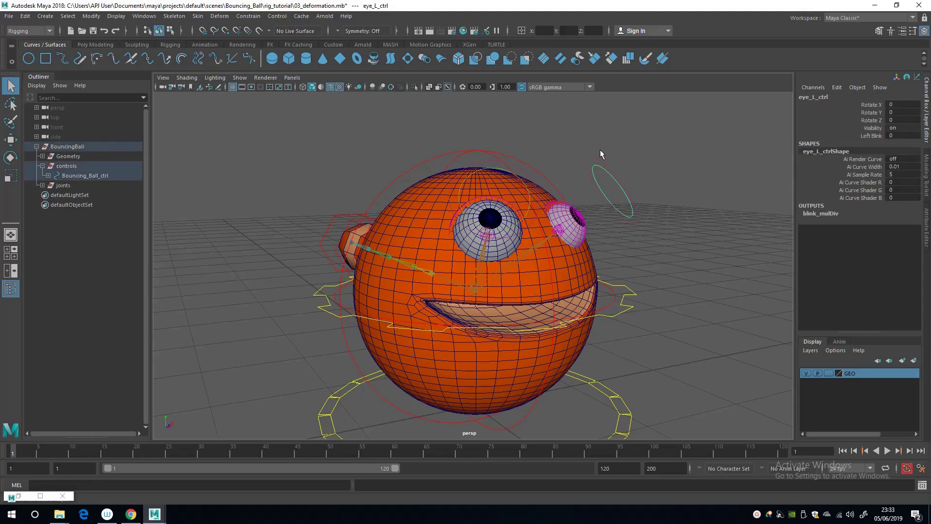
alt+drag(561, 183, 514, 181)
shift+click(536, 176)
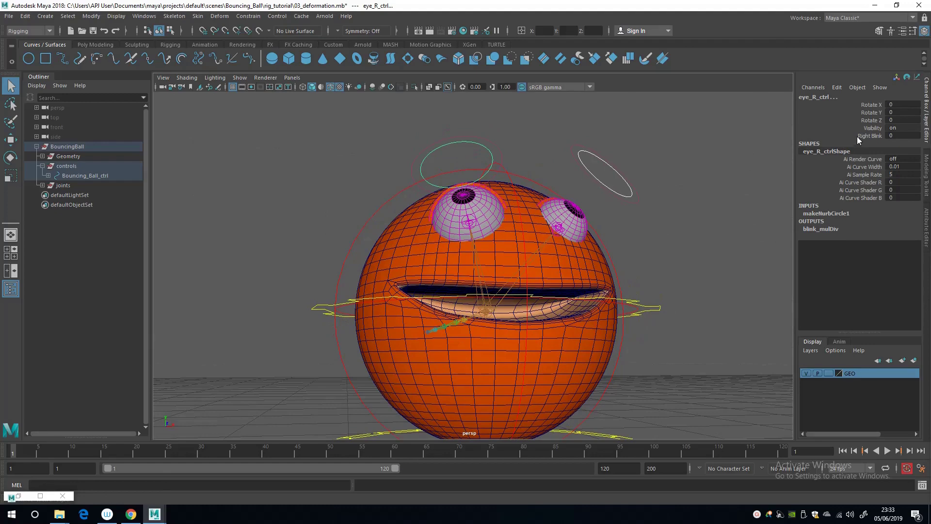
click(870, 135)
middle_drag(718, 160, 638, 164)
alt+drag(709, 150, 711, 166)
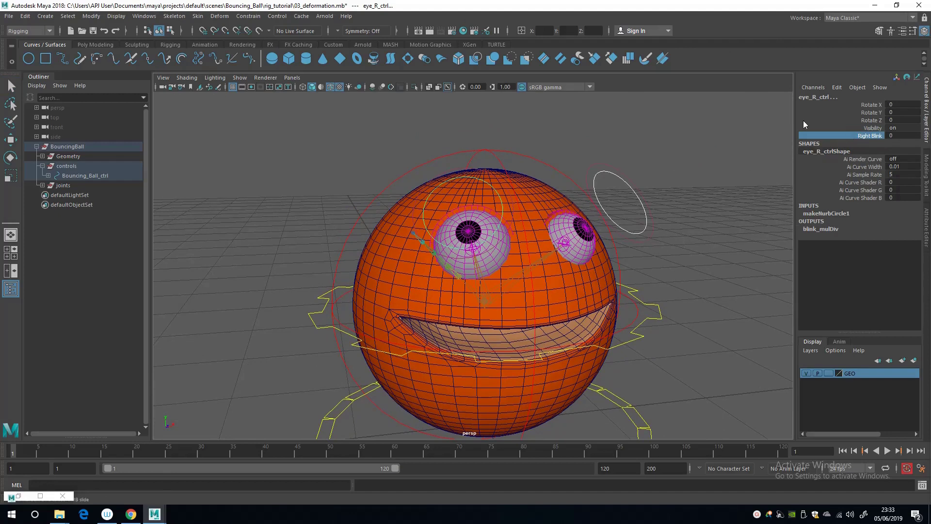
Open the eye controls' attributes for editing and rename Left_Blink to Blink
click(837, 88)
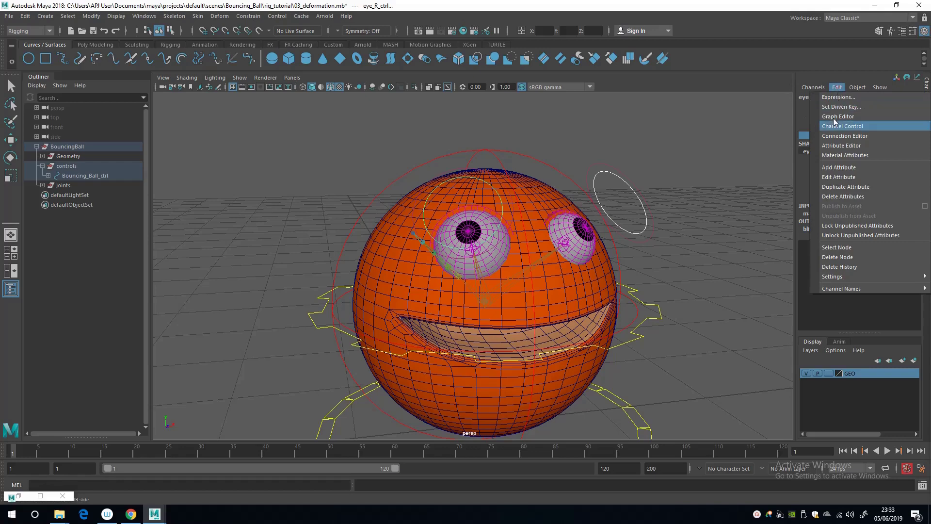
click(838, 177)
click(378, 210)
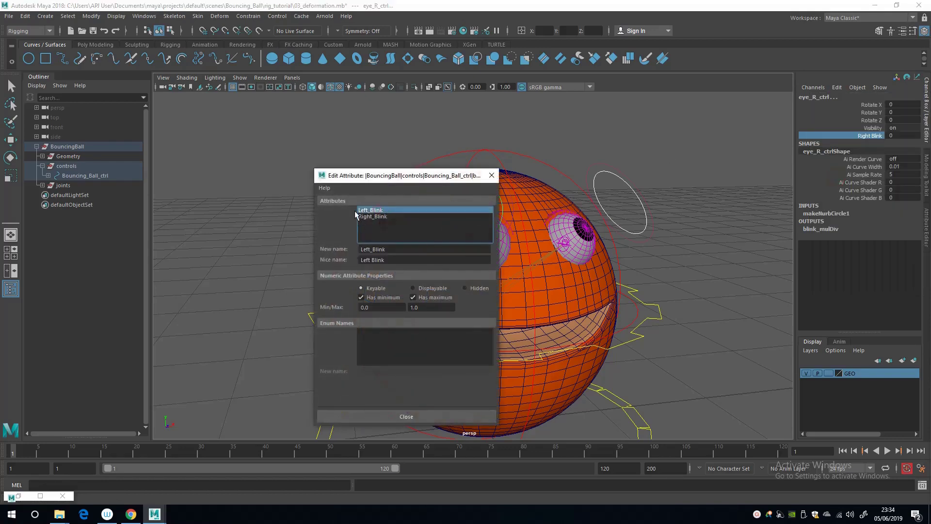
drag(373, 248, 361, 249)
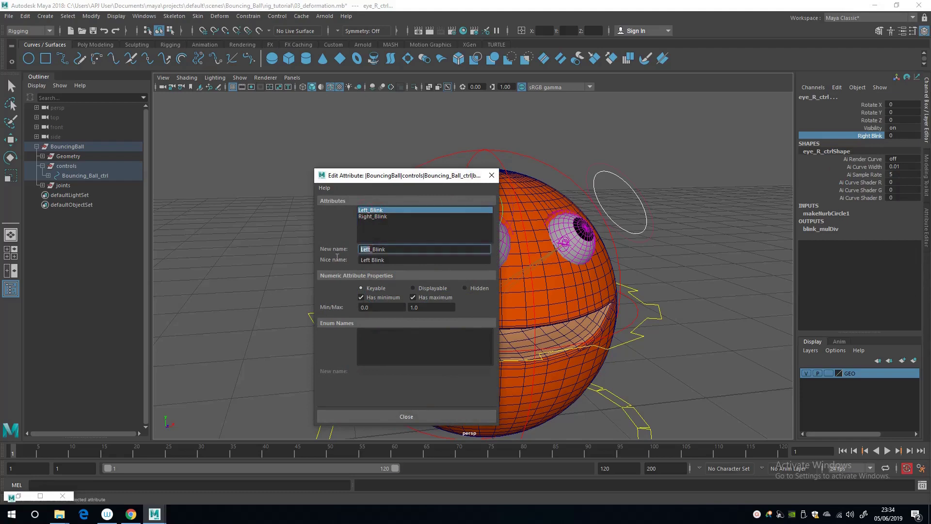
key(BackSpace)
key(Return)
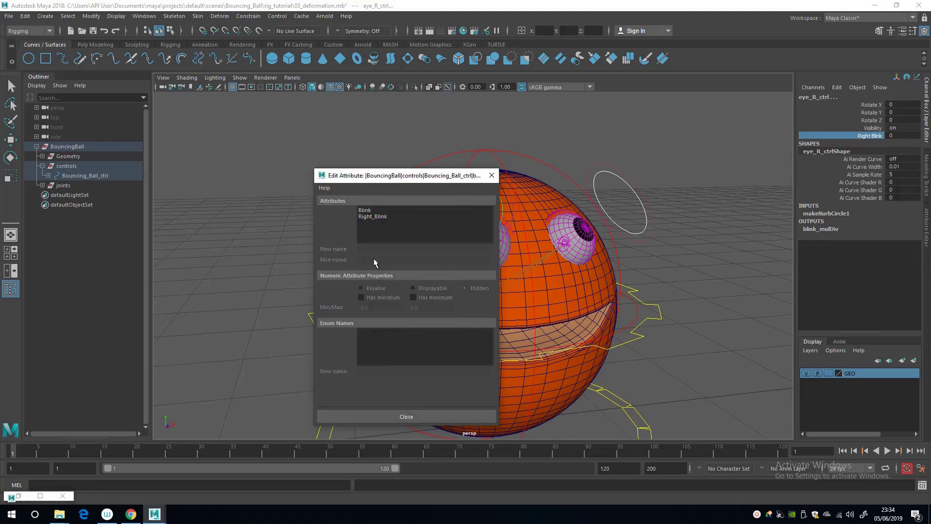
Rename the Right_Blink attribute to Blink and close the attribute editing dialog
click(365, 210)
click(373, 216)
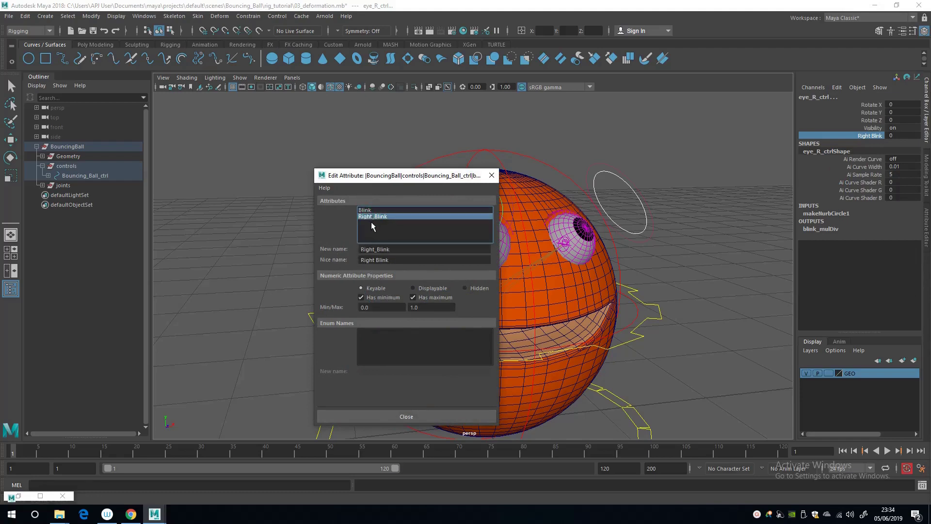
click(377, 250)
drag(377, 249, 361, 249)
key(BackSpace)
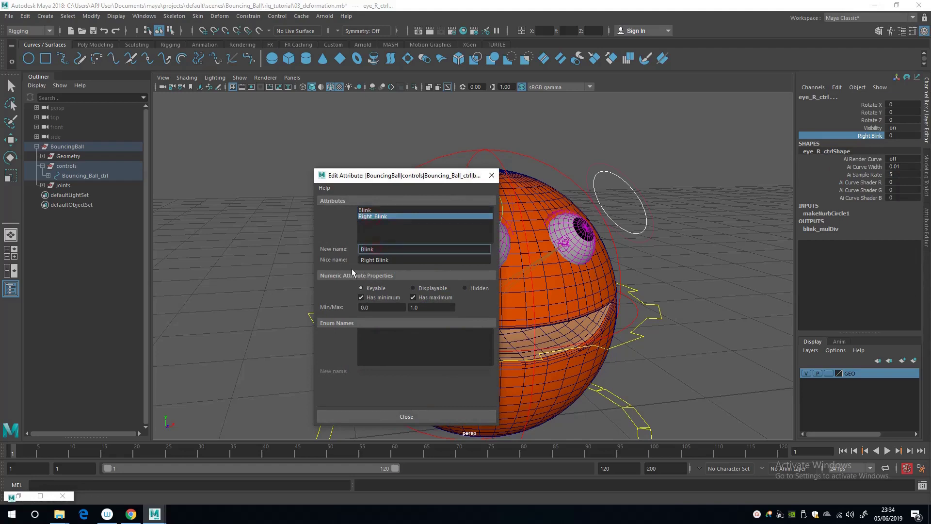
key(Return)
click(364, 210)
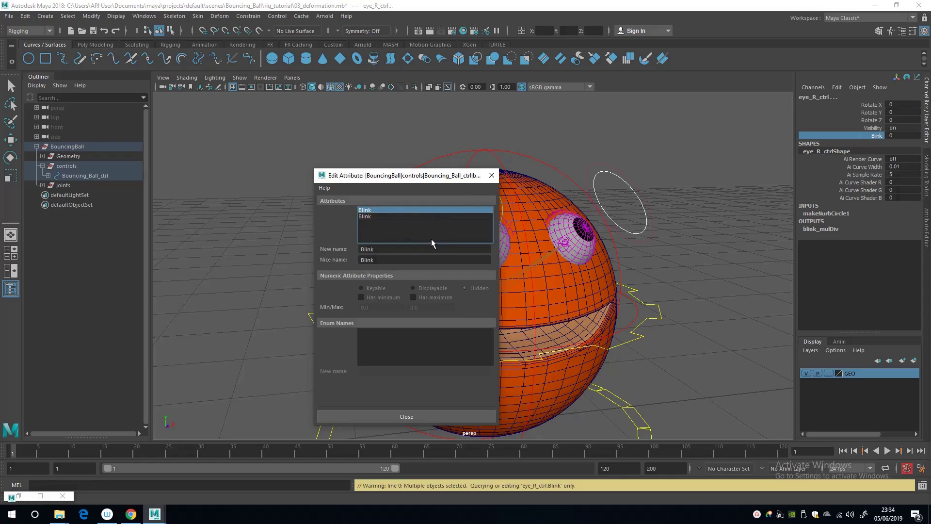
click(491, 175)
Reselect both eye controls and scrub their shared Blink attribute to 1 to test the eyelids together, returning it to 0
click(436, 165)
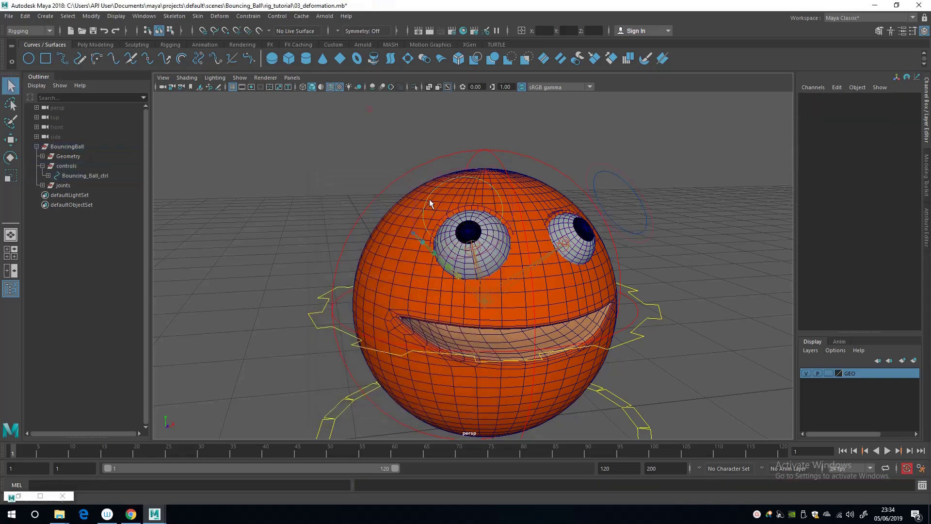
click(473, 181)
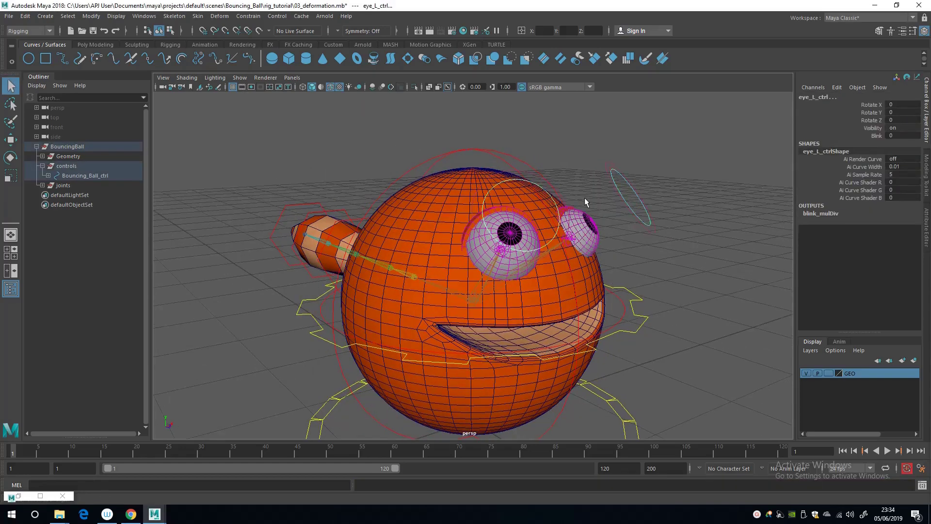
click(876, 135)
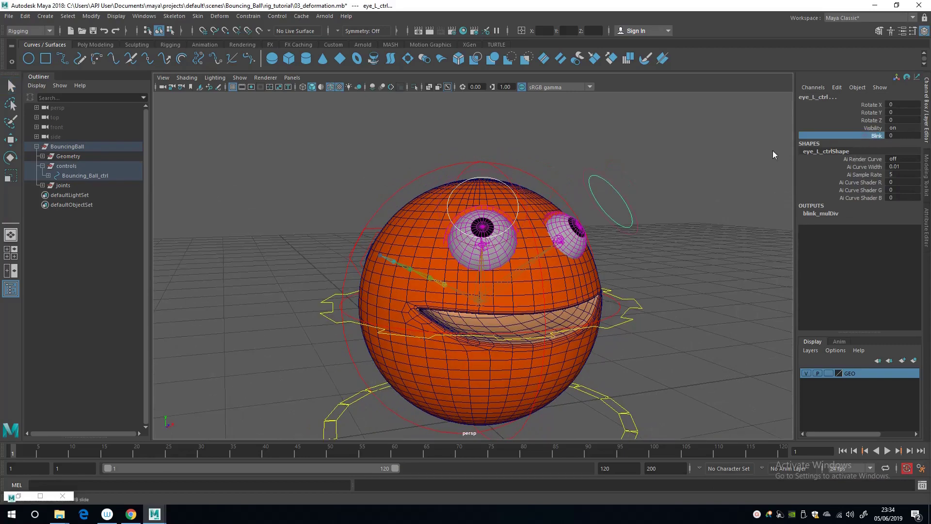
mouse_move(598, 147)
middle_down()
mouse_move(609, 146)
mouse_move(609, 156)
middle_up()
alt+drag(609, 156, 606, 167)
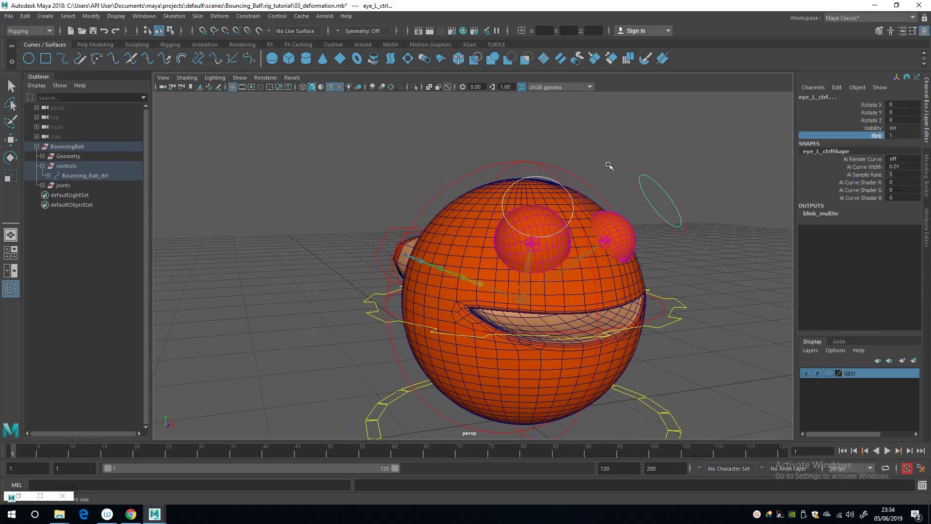
middle_drag(607, 166, 572, 158)
alt+drag(572, 158, 535, 151)
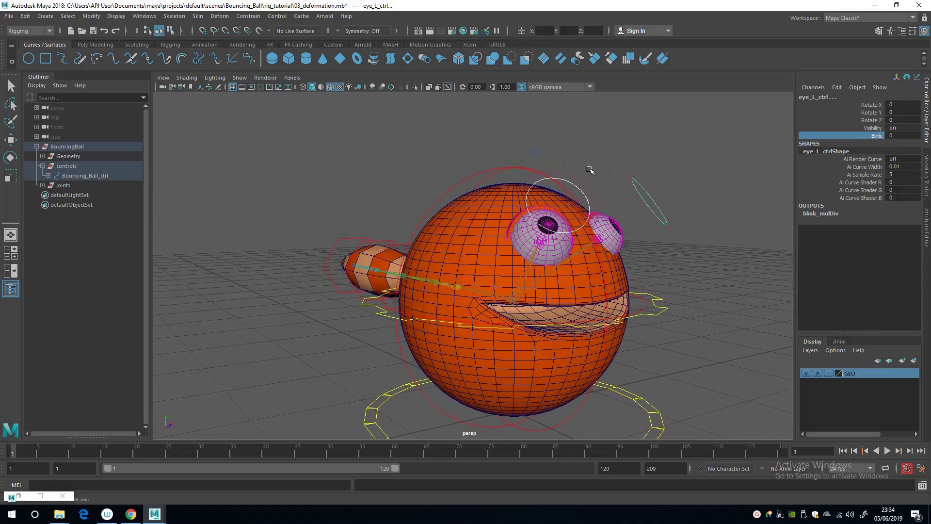